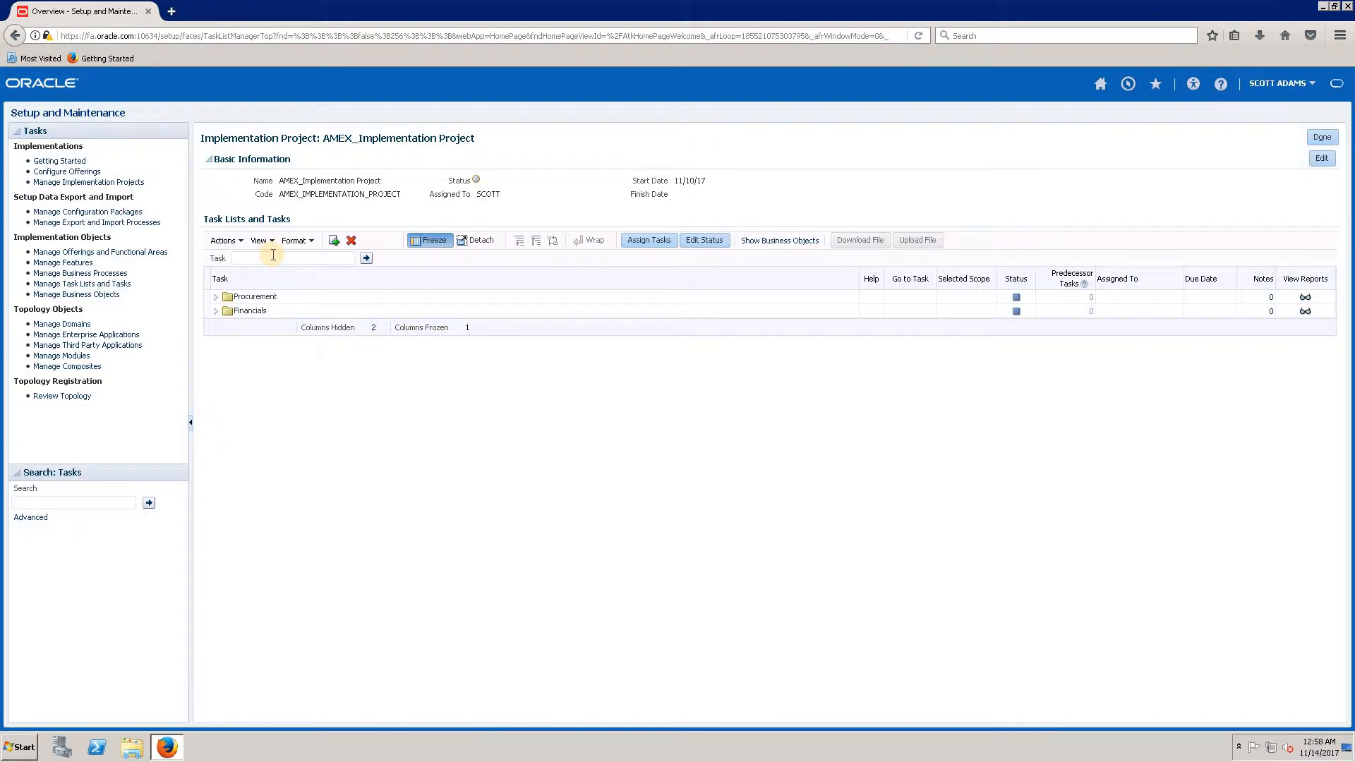
Step: Search the project's tasks for "%Defin%Chart%acco%" and expand the Define Chart of Accounts task list found under Financials
type("%Defin%")
type("Caart%acc")
type("o%")
left_click(367, 259)
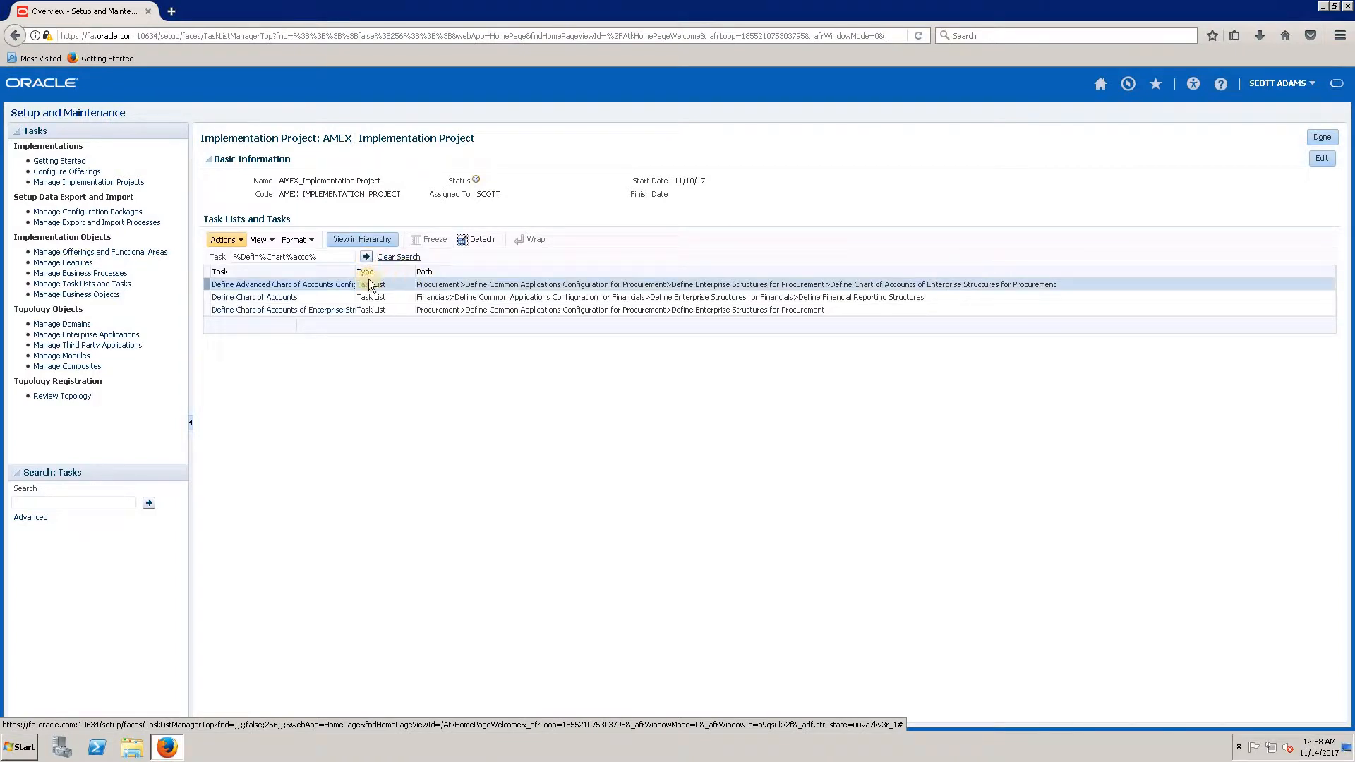
left_click(272, 299)
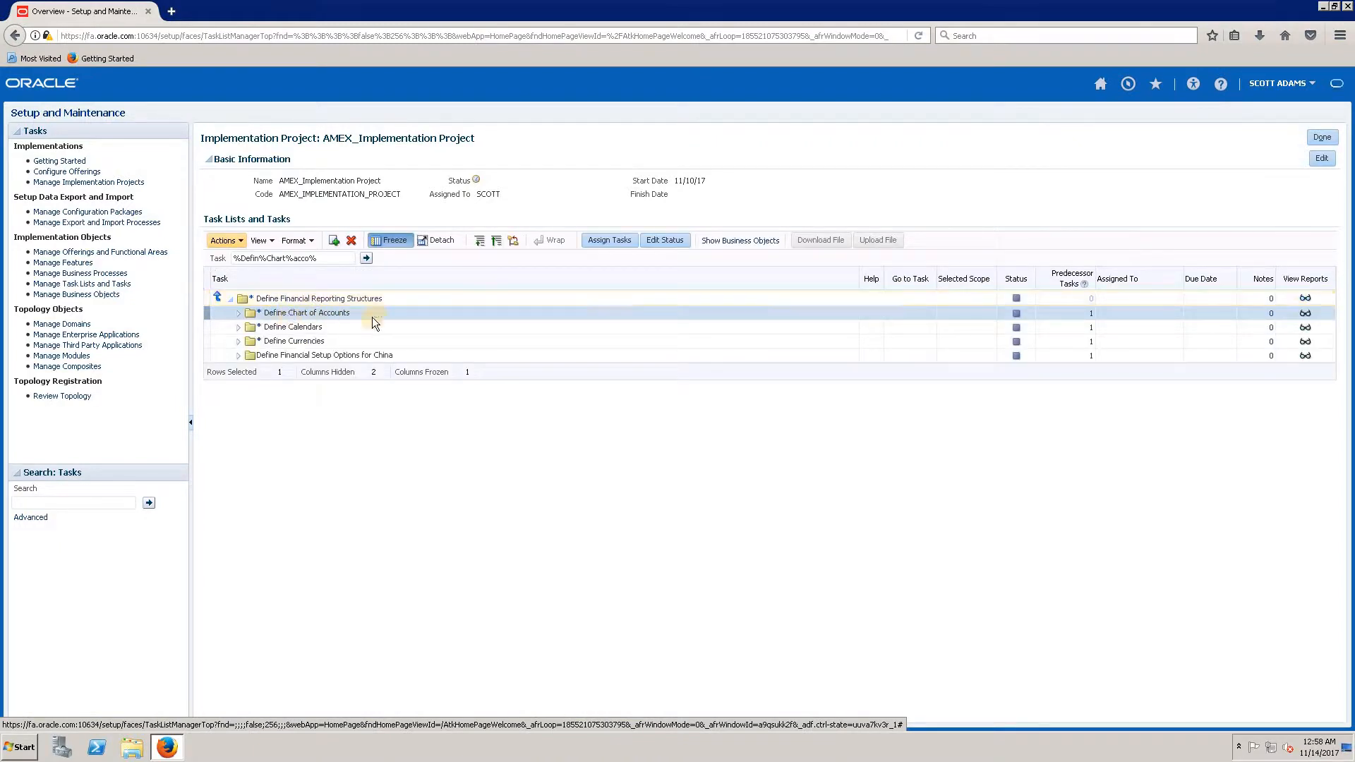
left_click(240, 312)
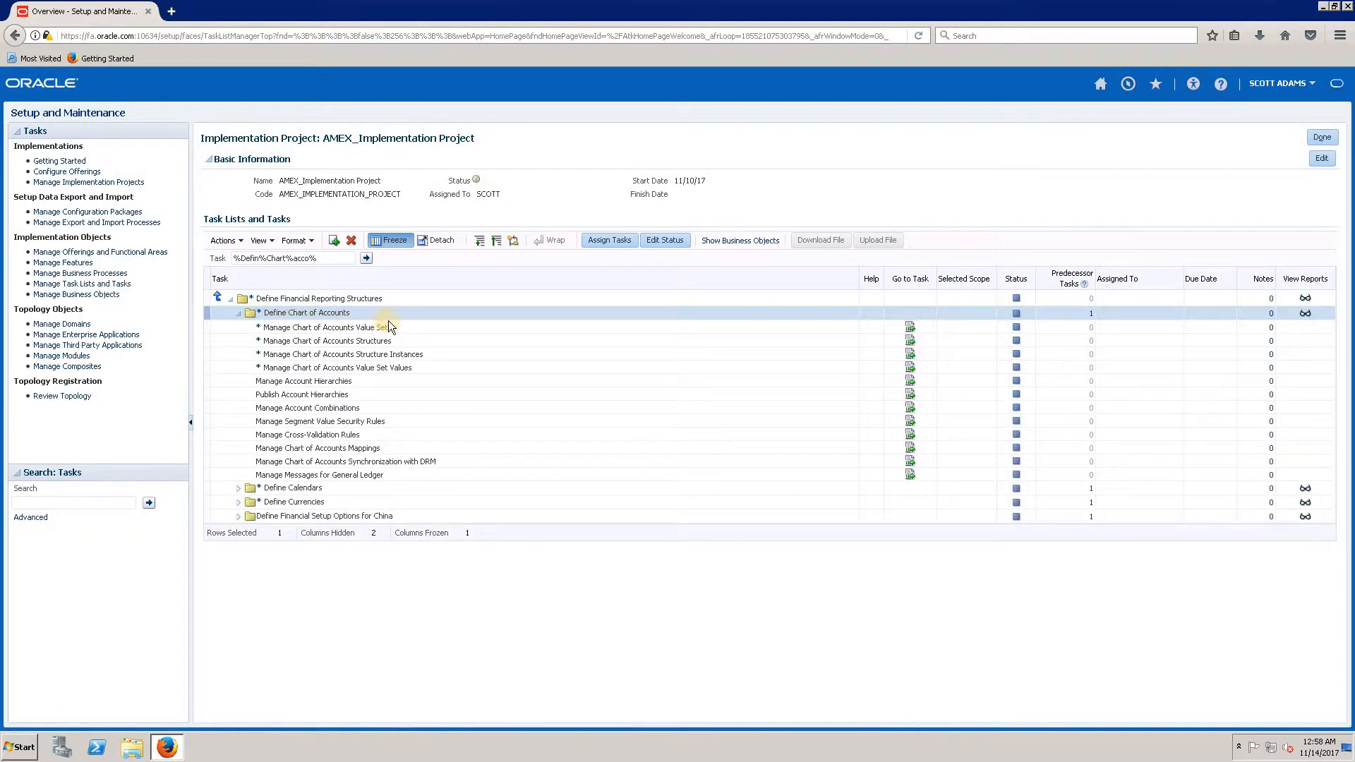
left_click(392, 321)
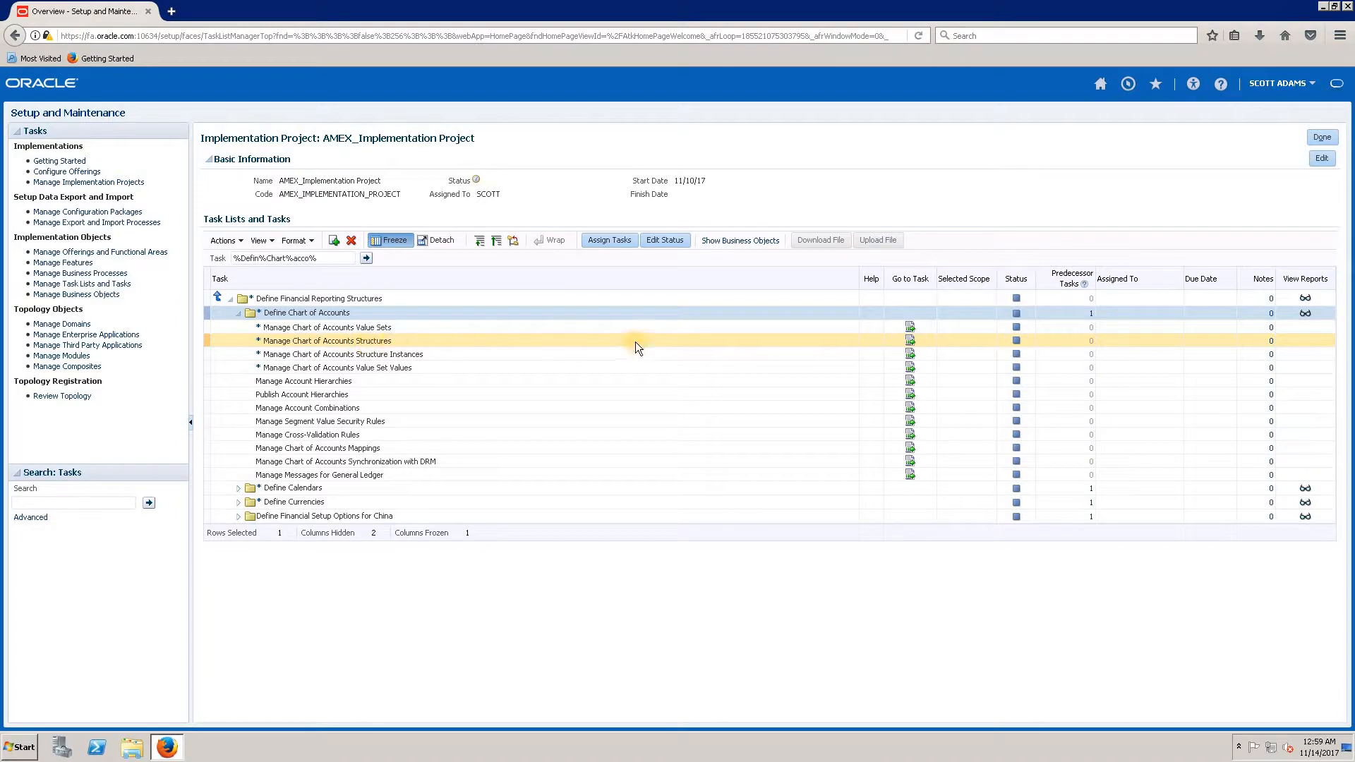
Step: Go to Manage Chart of Accounts Structures and open the structures of the General Ledger module's Accounting Flexfield
left_click(909, 341)
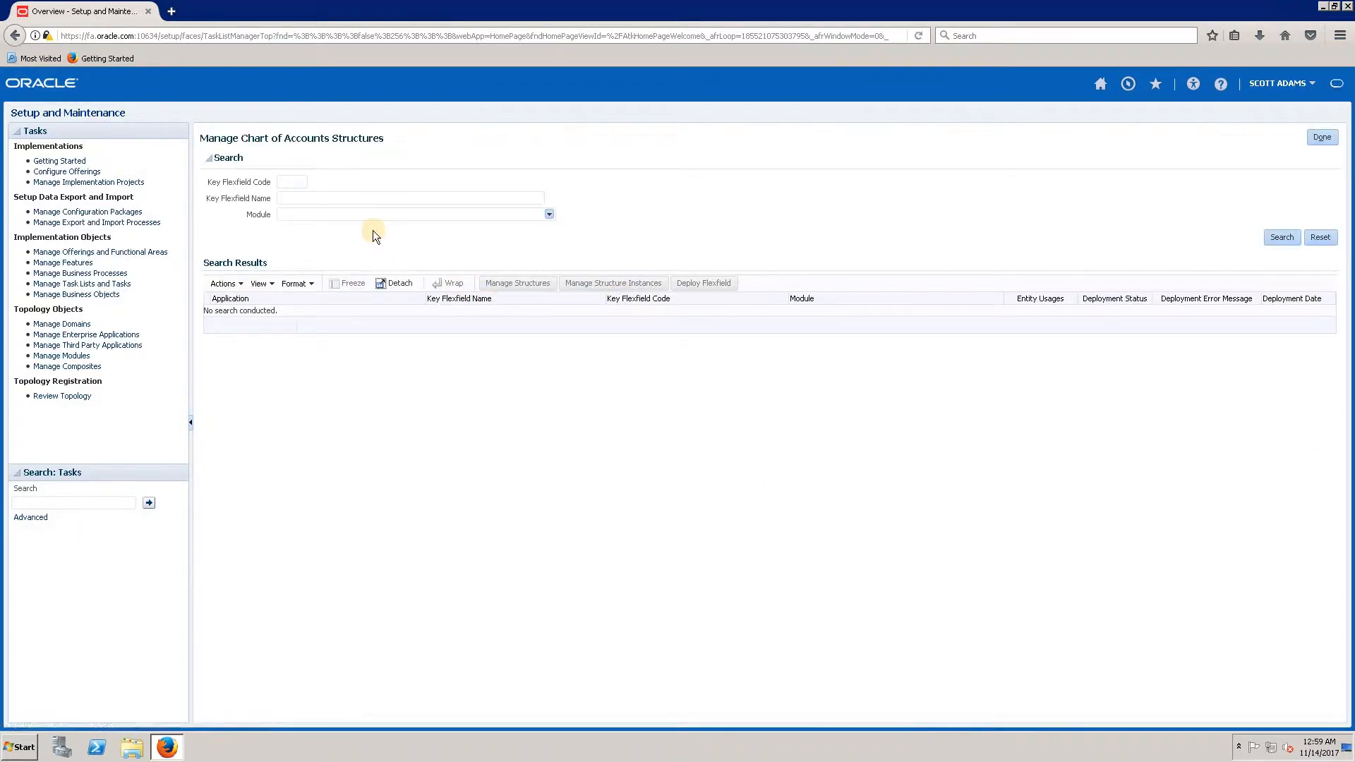
left_click(549, 214)
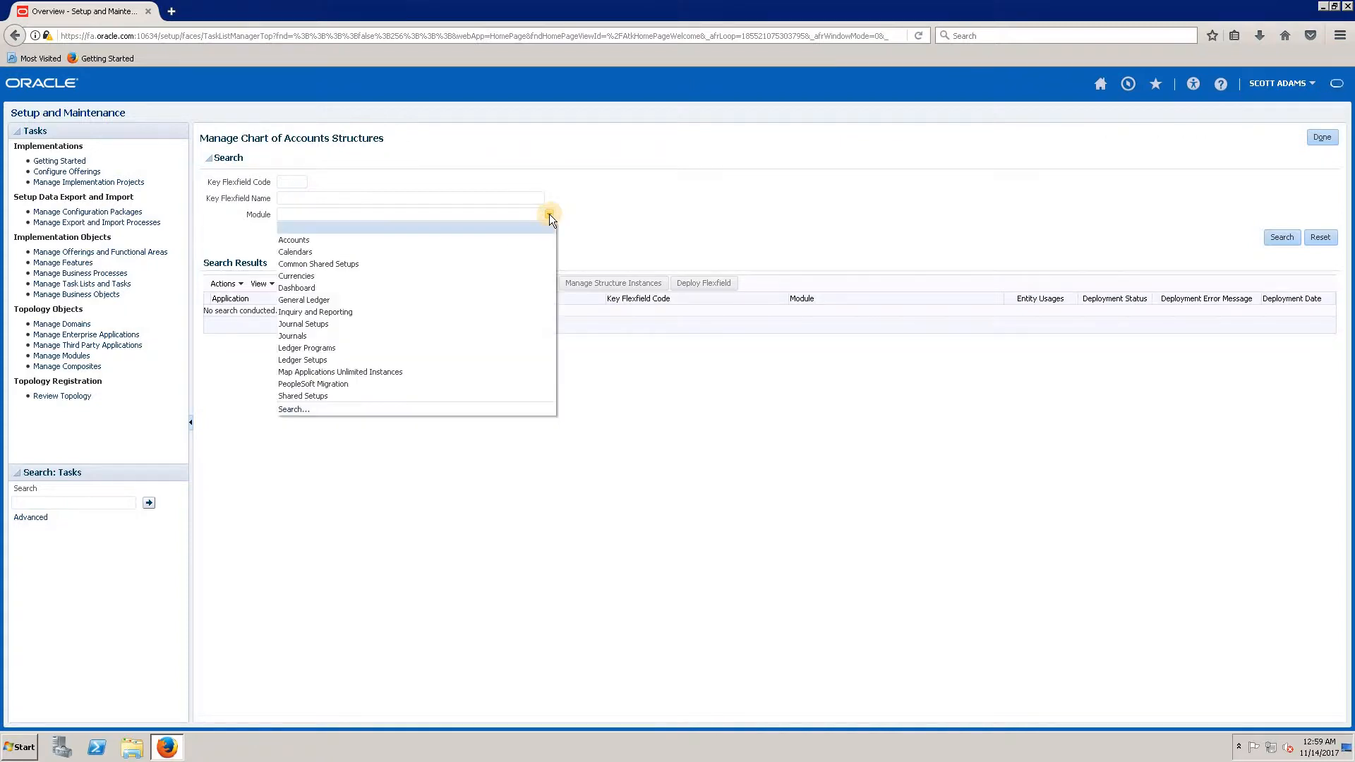
left_click(300, 302)
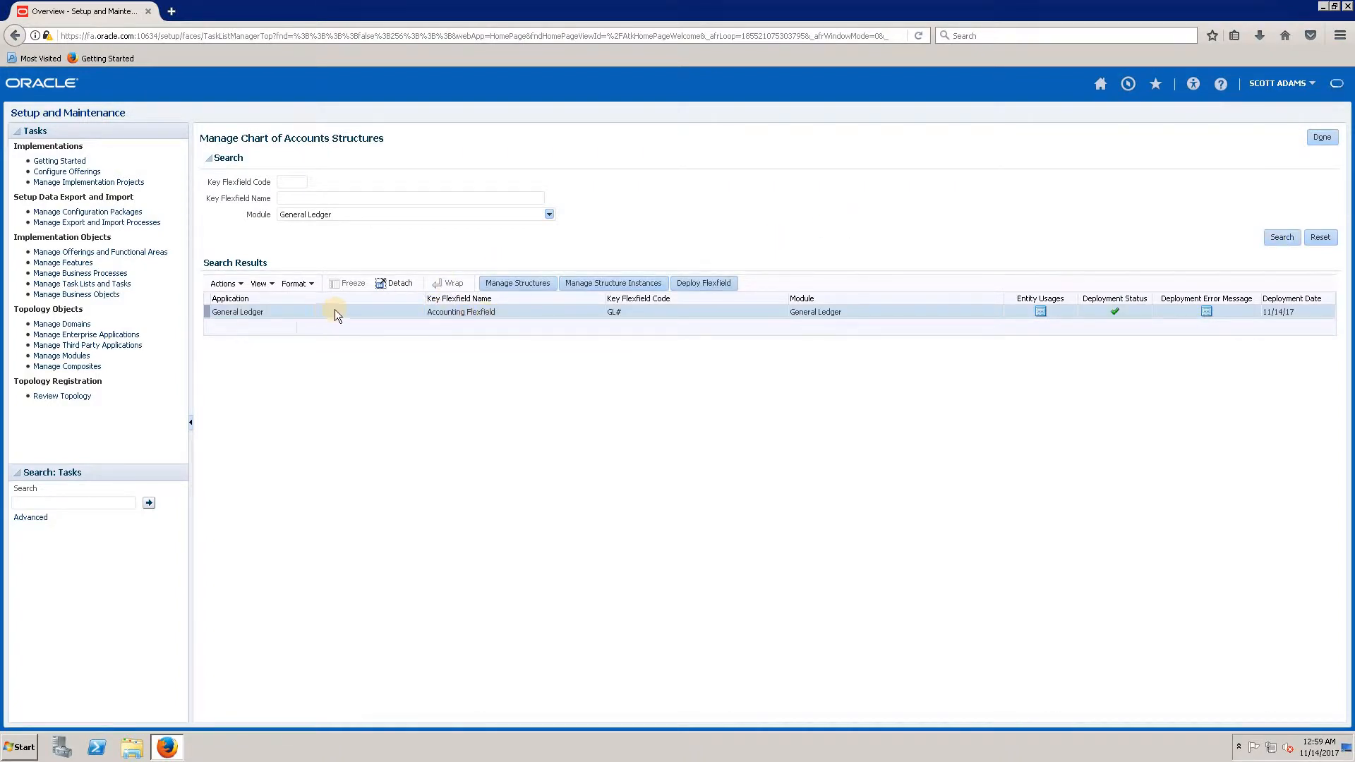
left_click(528, 282)
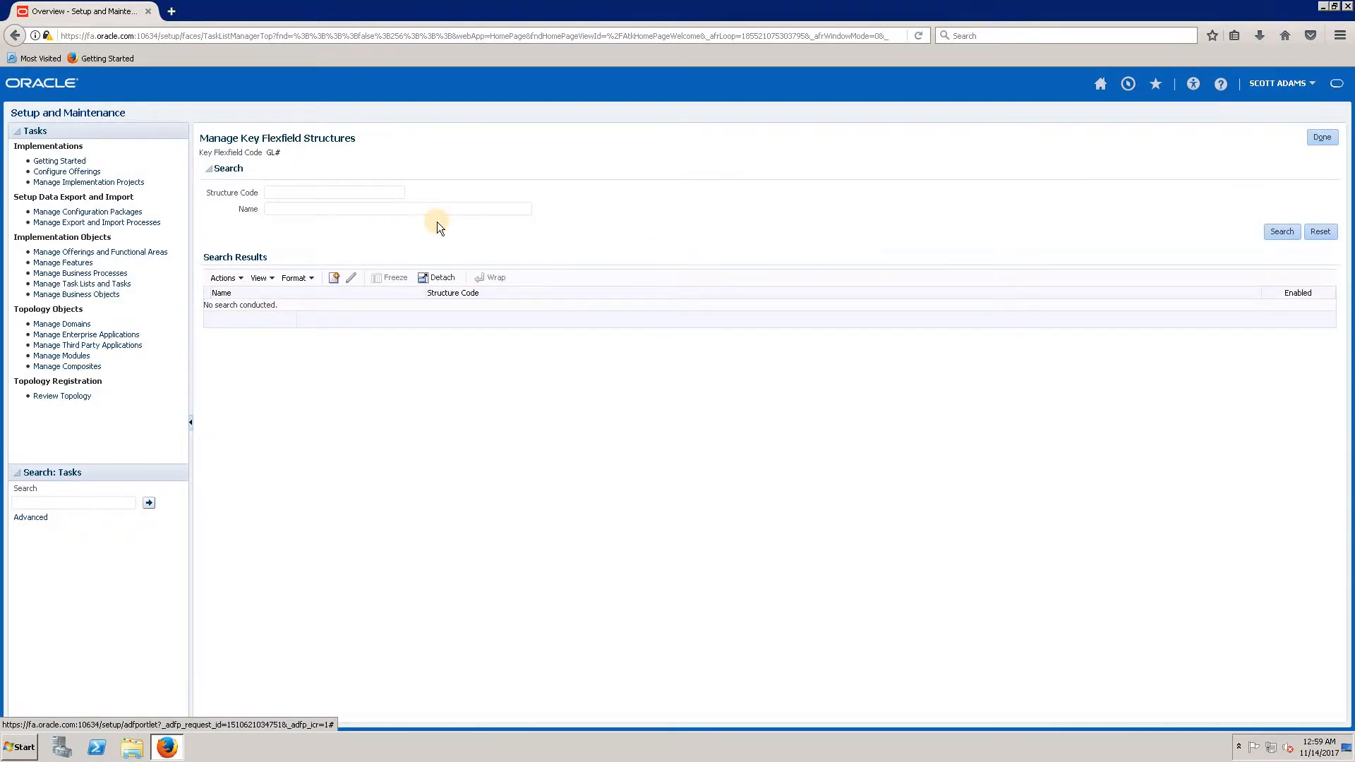
Step: Search the key flexfield structures by structure code, first with "AMEX%" and again with only "%"
left_click(336, 189)
type("AMEX")
type("%")
left_click(1278, 232)
key("BackSpace")
key("BackSpace")
key("BackSpace")
key("BackSpace")
key("Tab")
type("%")
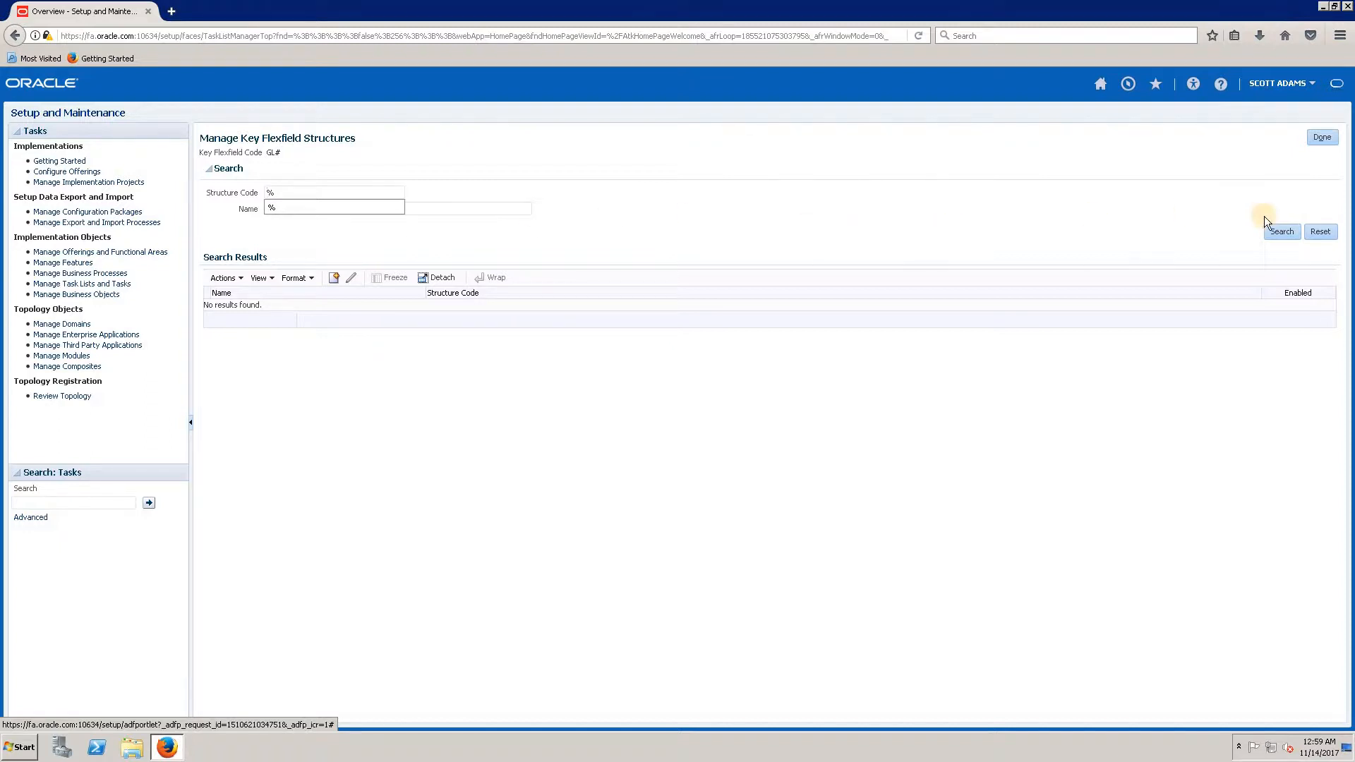
left_click(1292, 236)
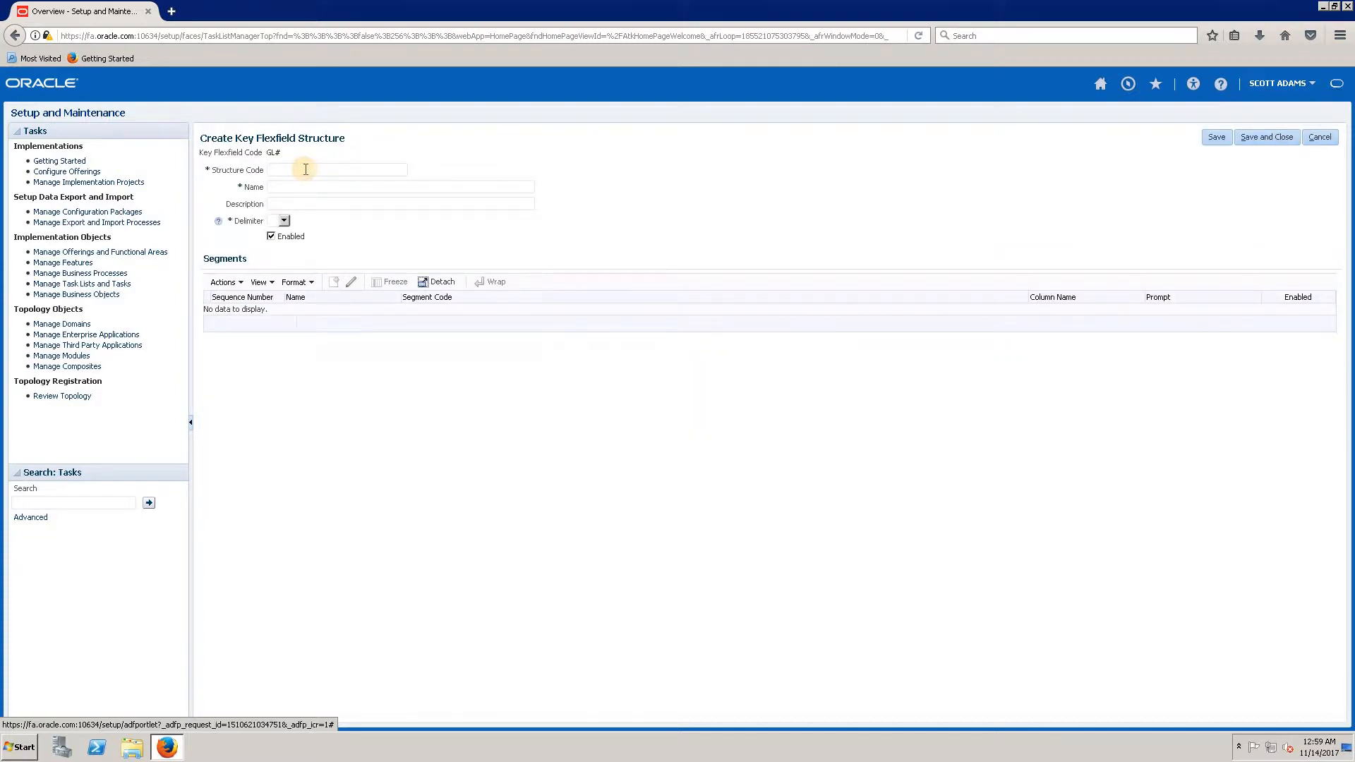
Step: Enter AMEX_COA_Structure as the new key flexfield structure's code and AMEX COA Structure as its name
type("AMEX")
type("_")
type("COA")
type("_Structure")
type("AMEX")
type(" COA A")
key("BackSpace")
type("Structure")
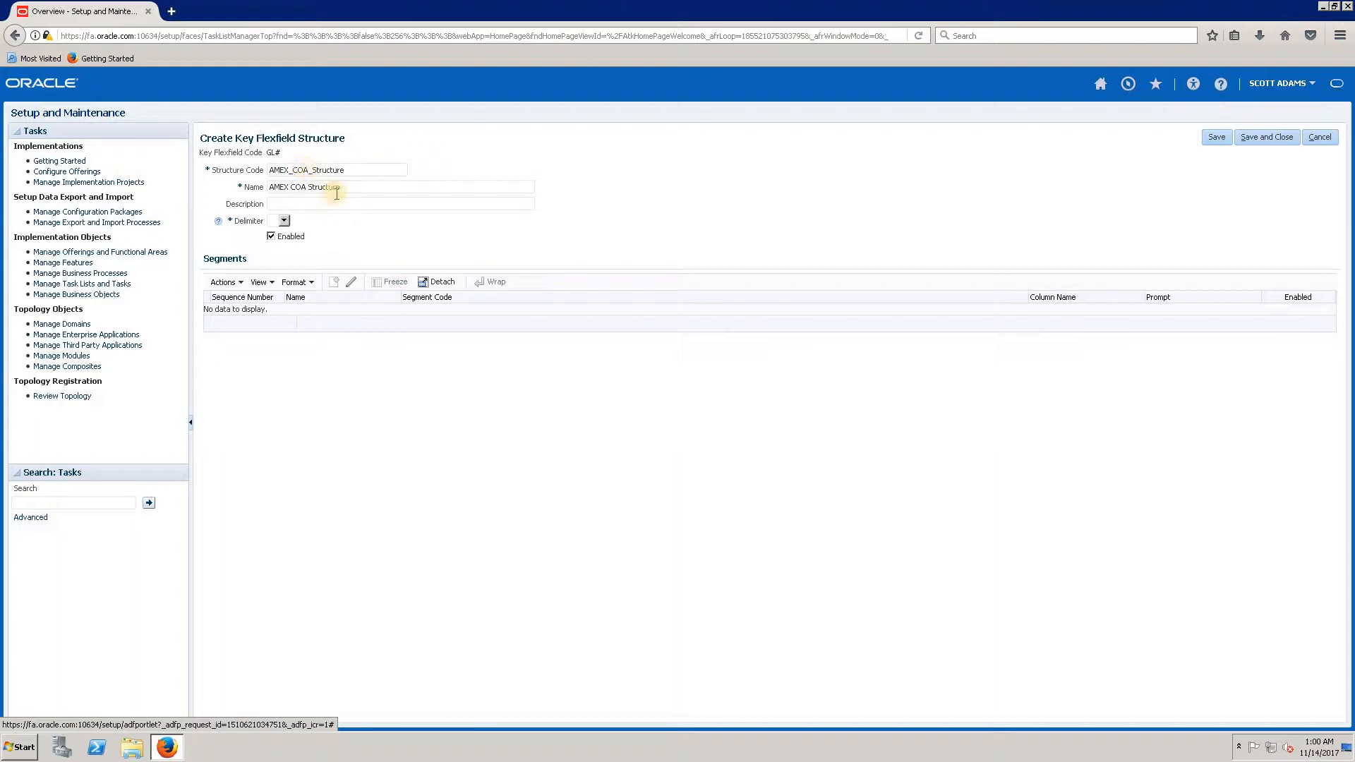
Step: Copy the structure's name into its description, set the delimiter to "-" and save the structure
left_click_drag(346, 188, 250, 191)
key("ctrl+c")
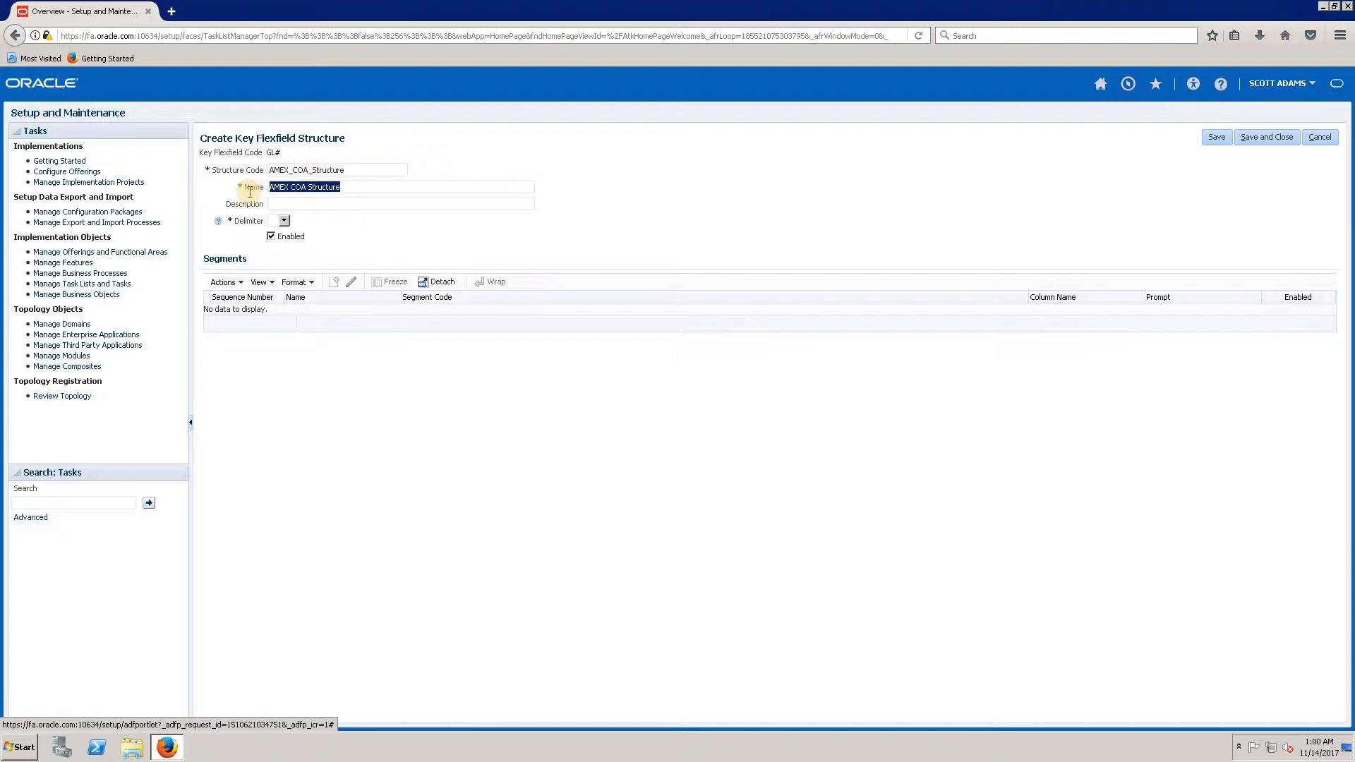
left_click(336, 204)
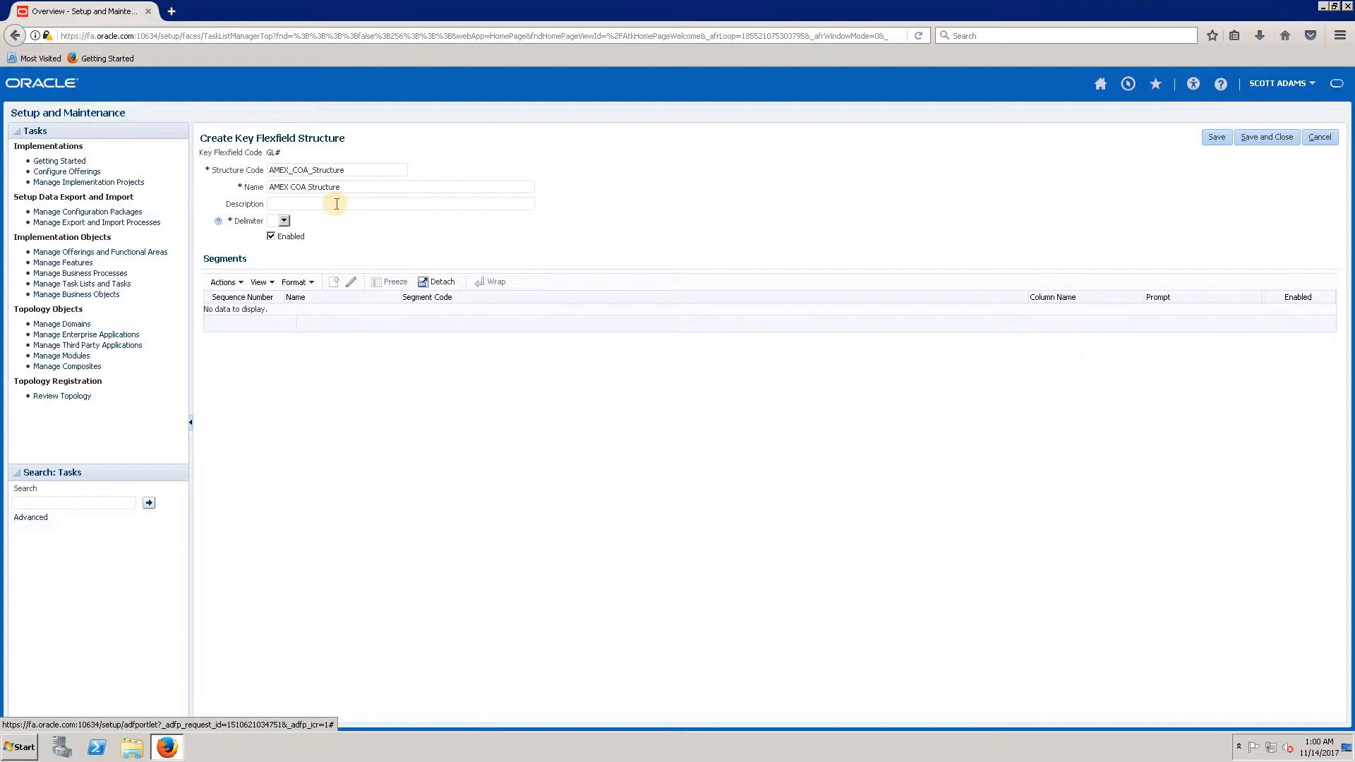
key("ctrl+v")
left_click(283, 220)
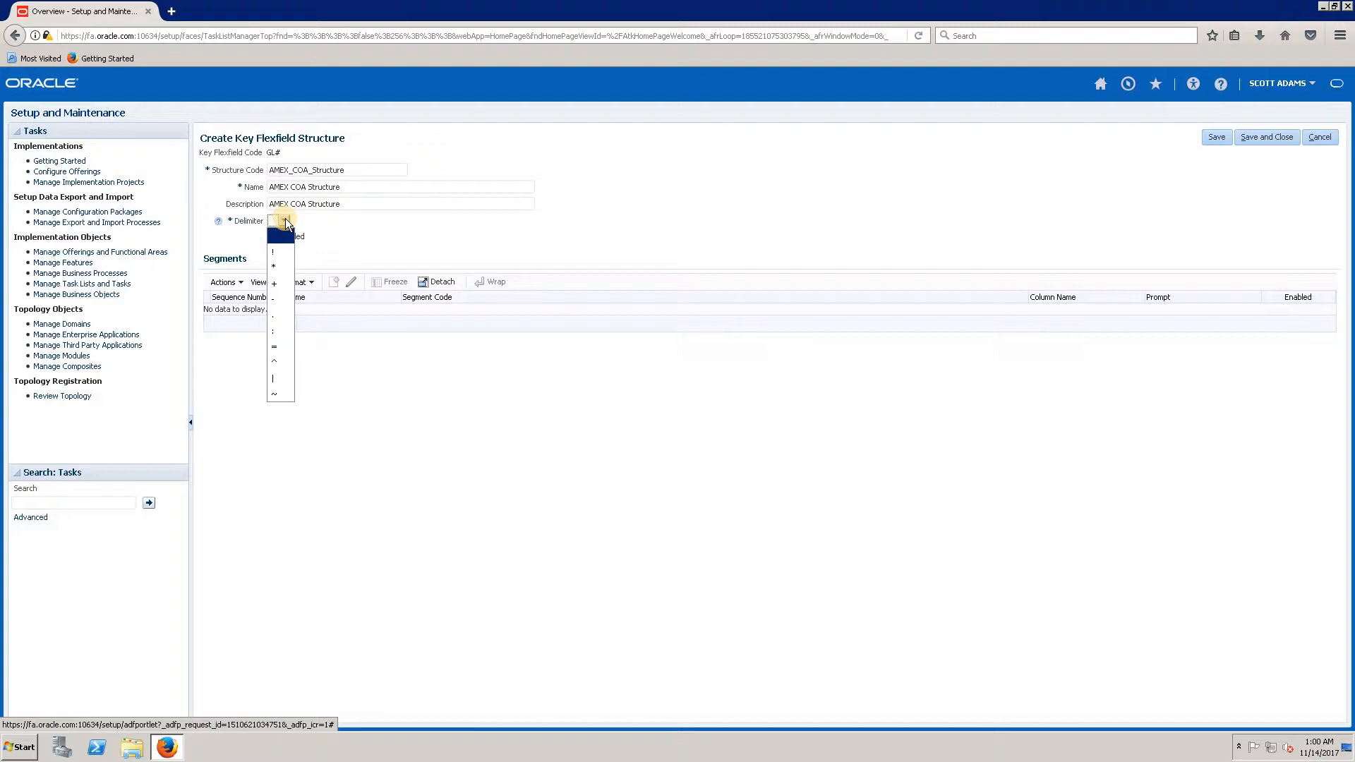
left_click(277, 299)
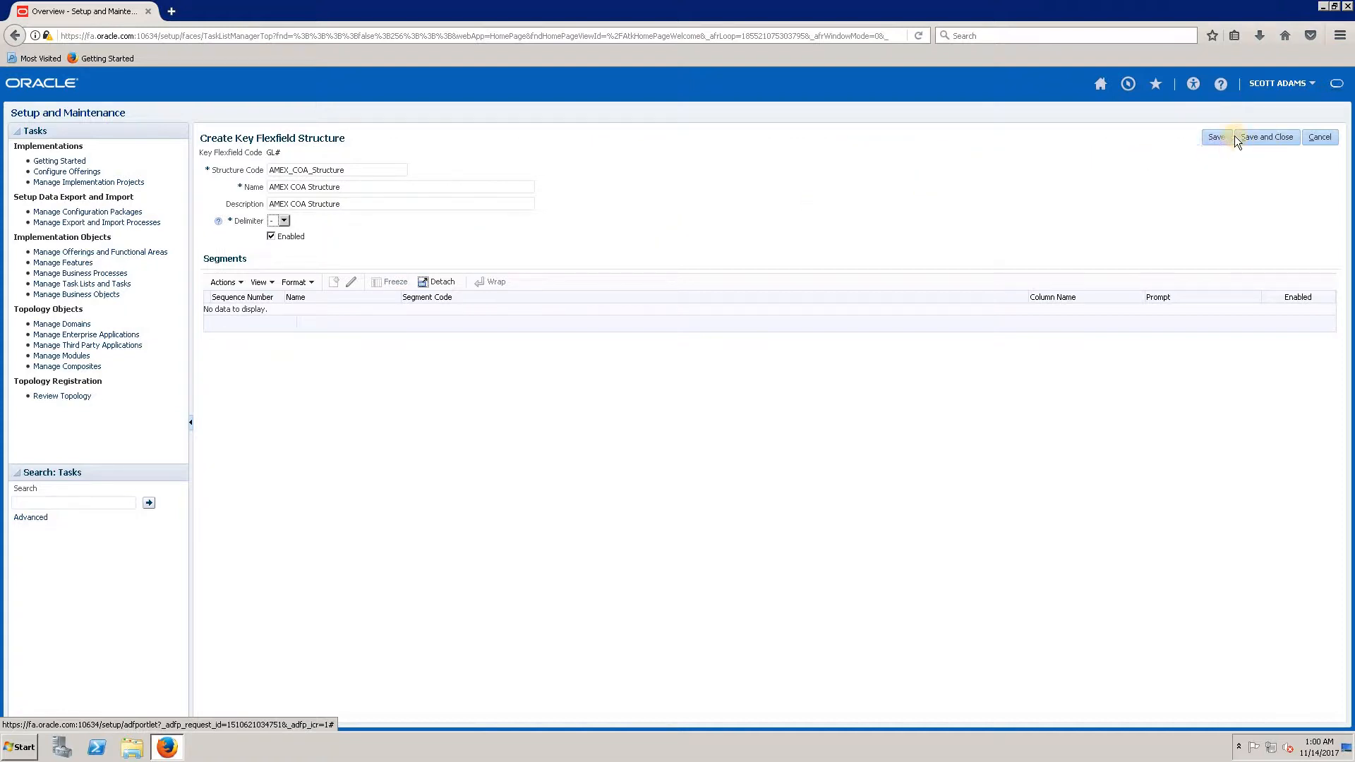
left_click(1208, 133)
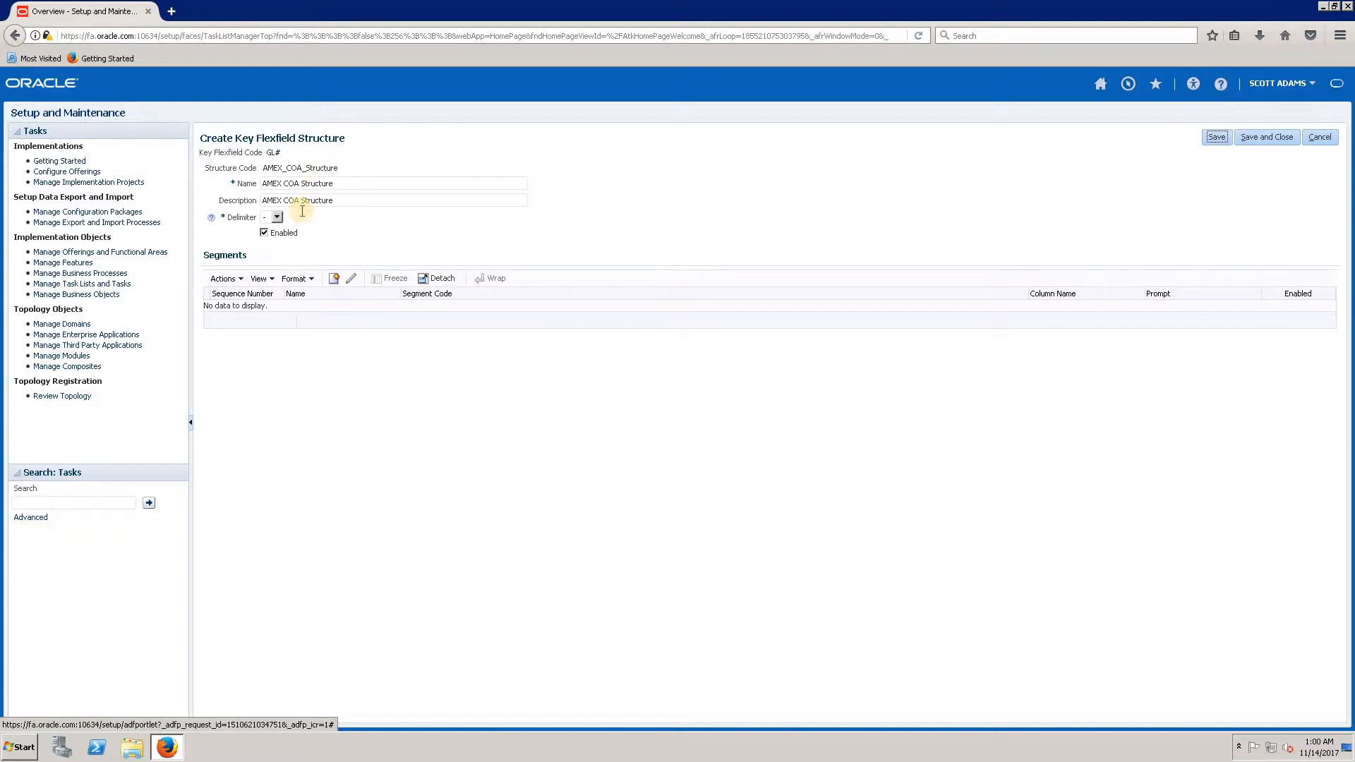
Step: Add a segment to the structure with code AMEX_Company, name AMEX Company and description Company
left_click(333, 278)
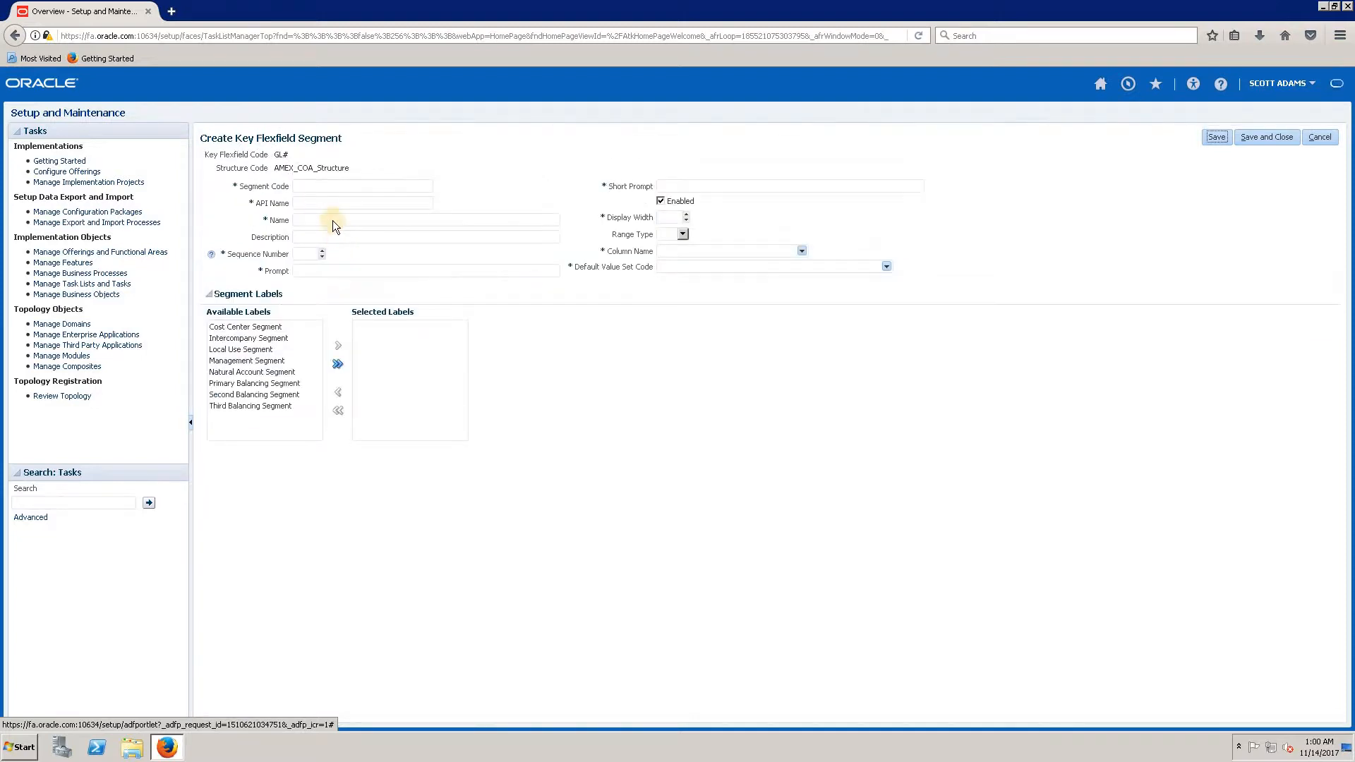
left_click(303, 187)
type("AMEX_Company")
left_click(371, 204)
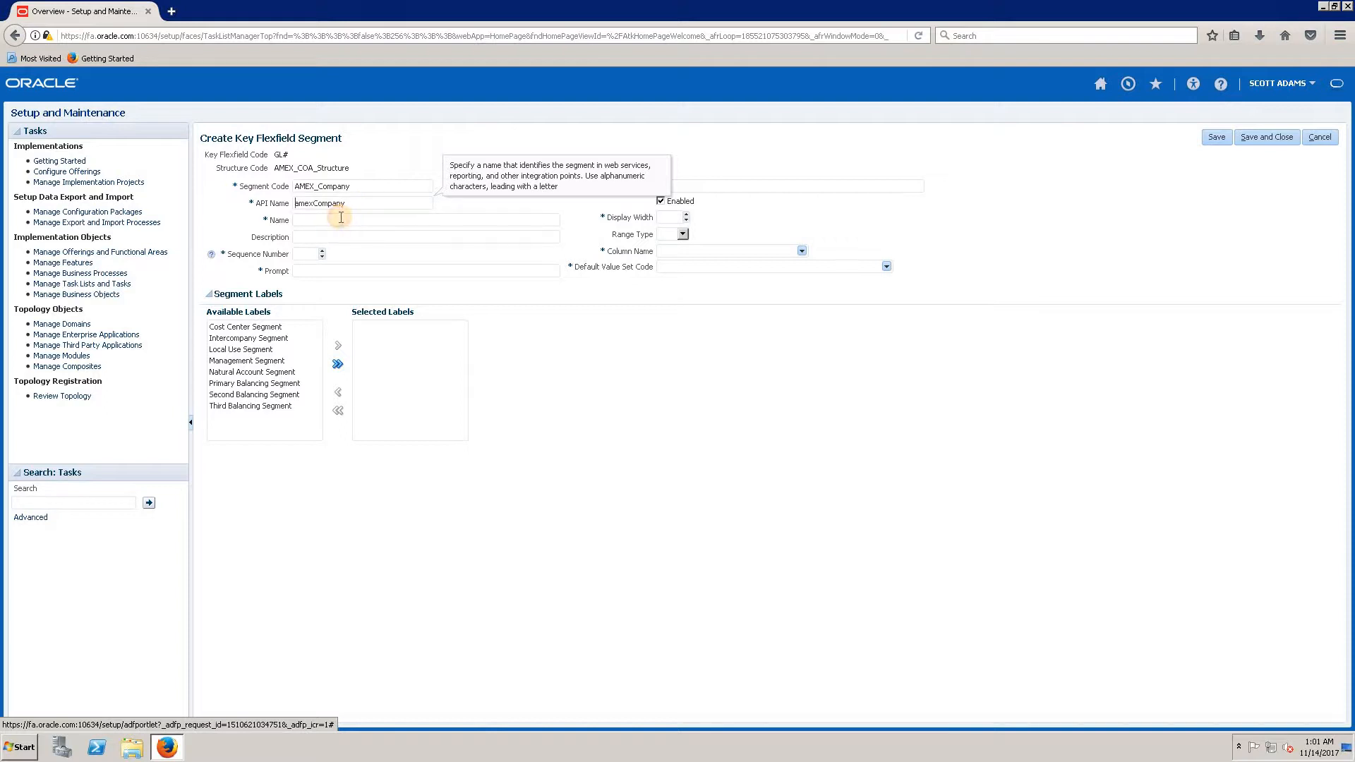
left_click(341, 218)
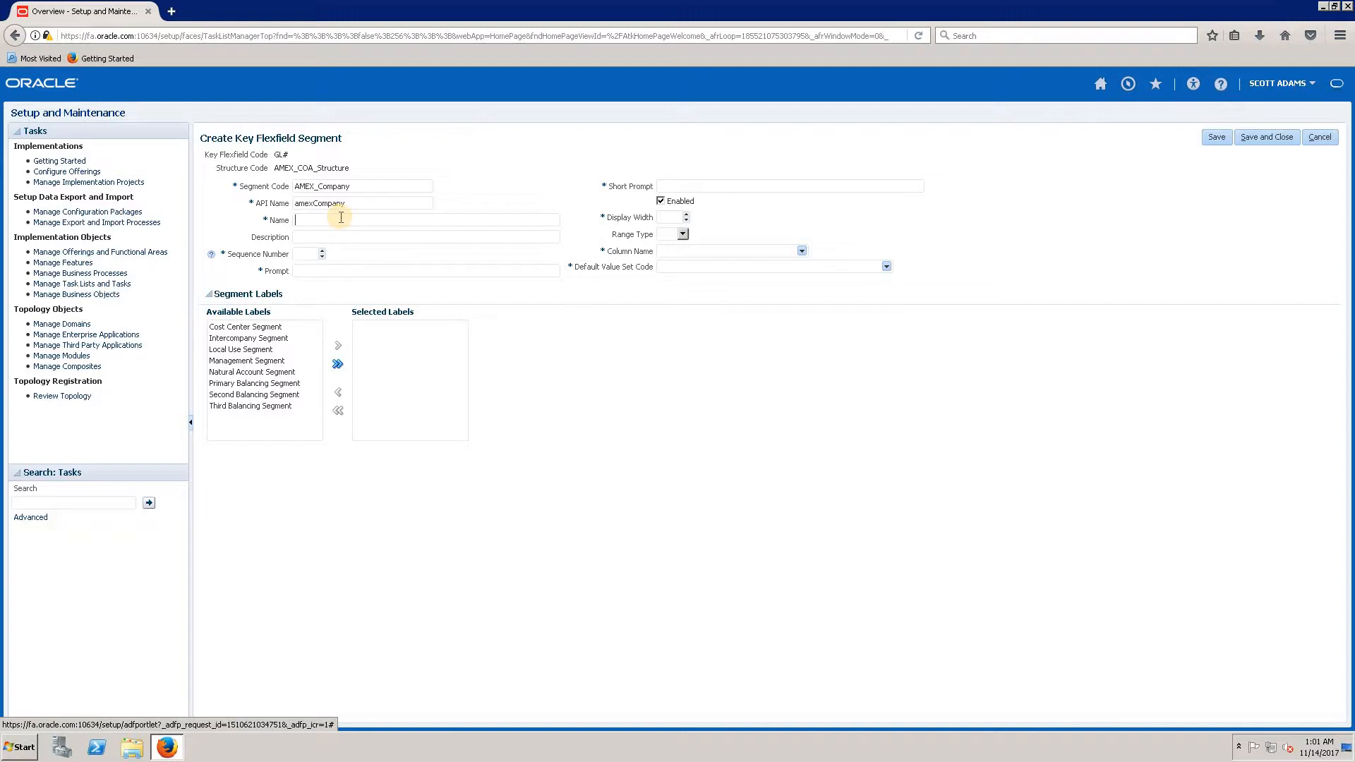
type("AMEX Company")
key("Tab")
type("Comp")
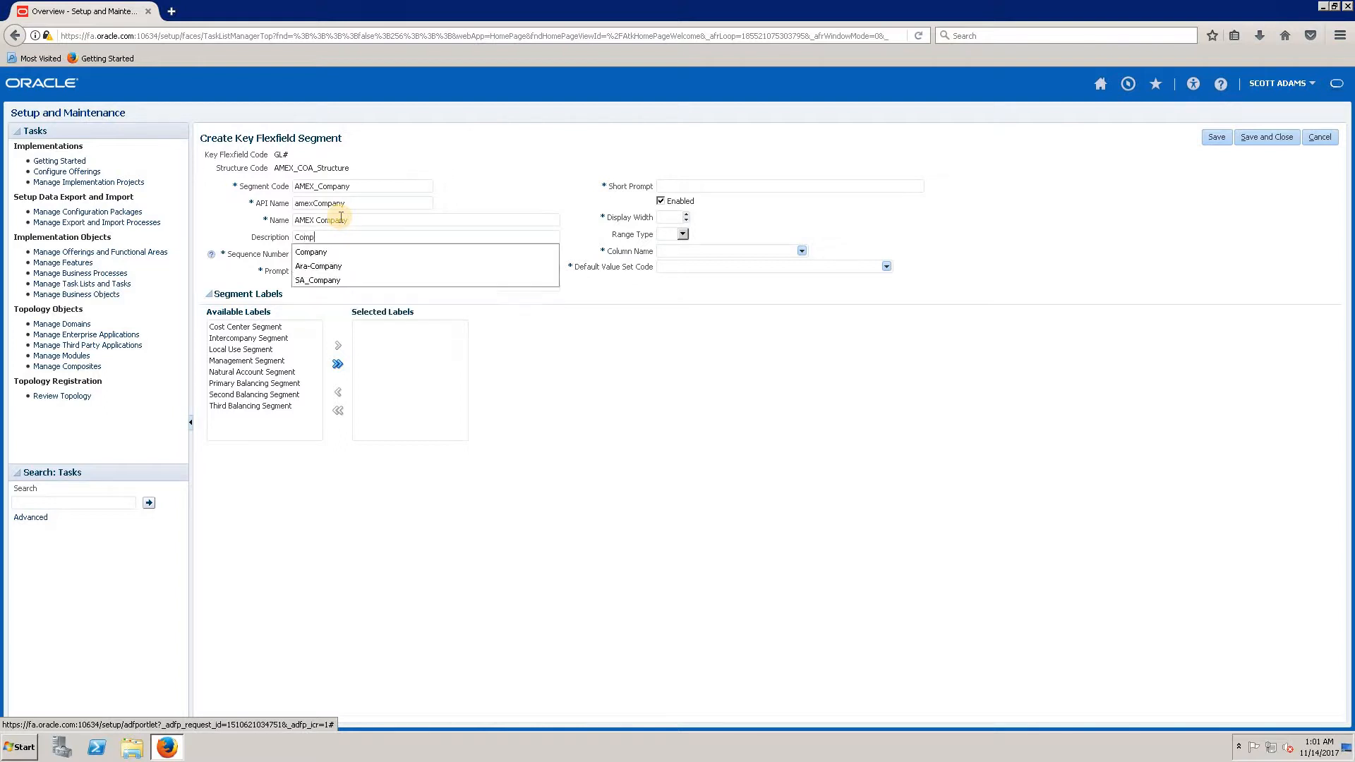
type("any")
key("Tab")
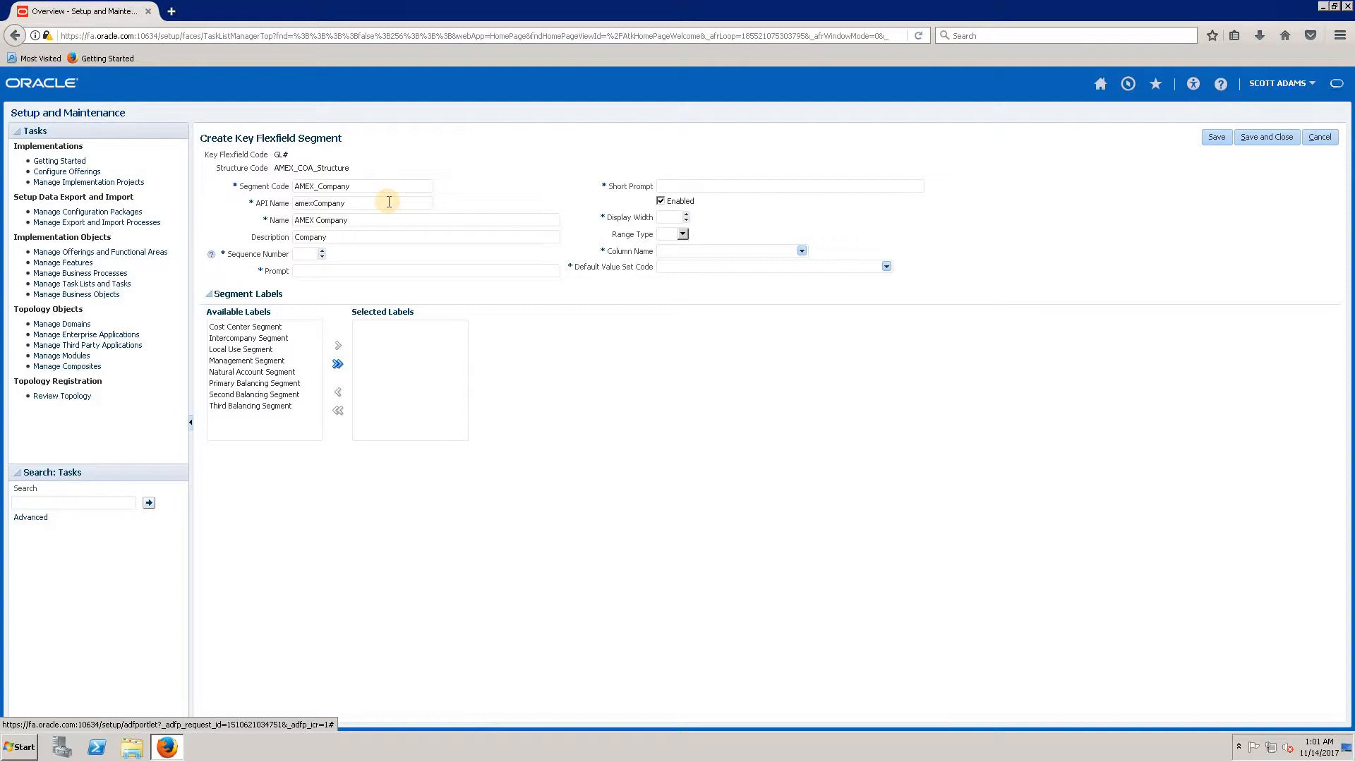
Step: Set the segment's sequence number to 1 and its prompt to Company
type("1")
key("Tab")
type("Compn")
type("ay")
key("BackSpace")
key("BackSpace")
key("BackSpace")
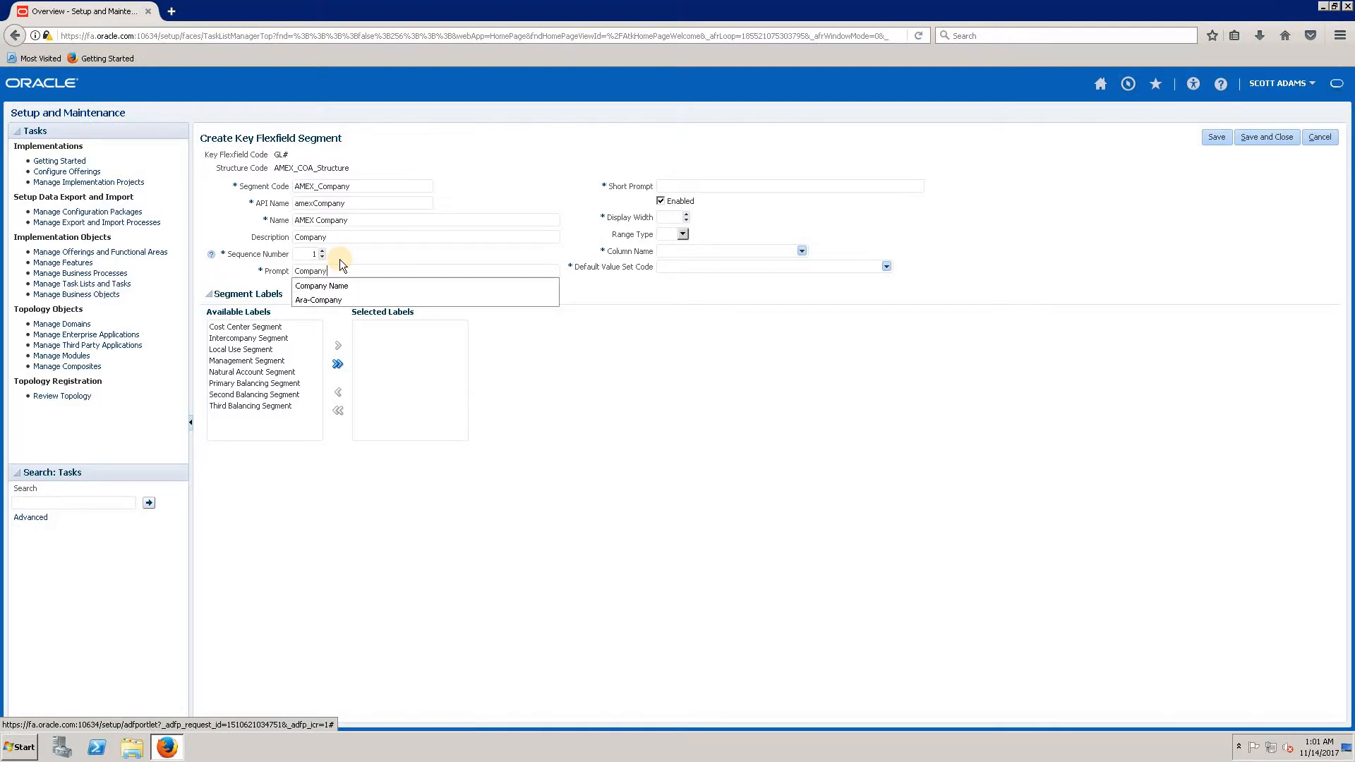
key("Tab")
Step: Enter "Co." as the segment's short prompt
left_click(676, 186)
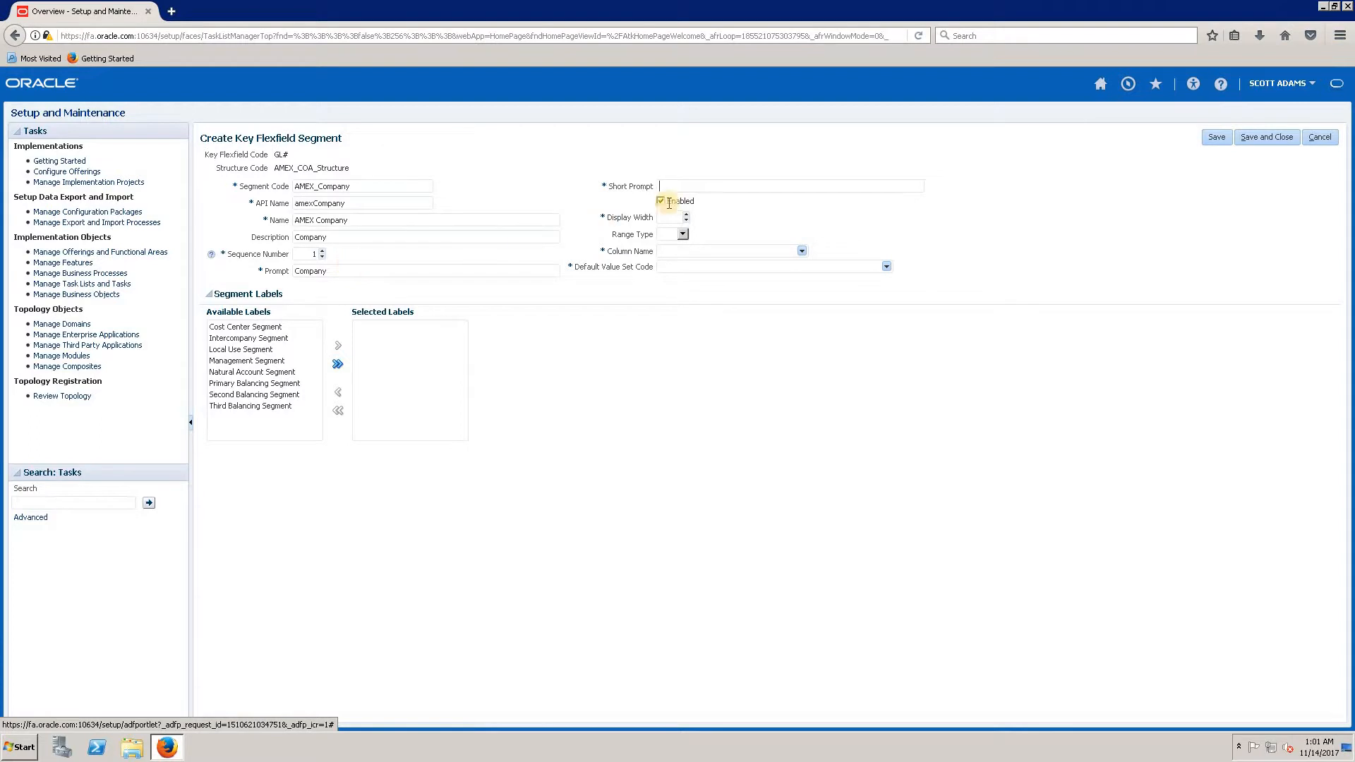
left_click(711, 182)
left_click(713, 186)
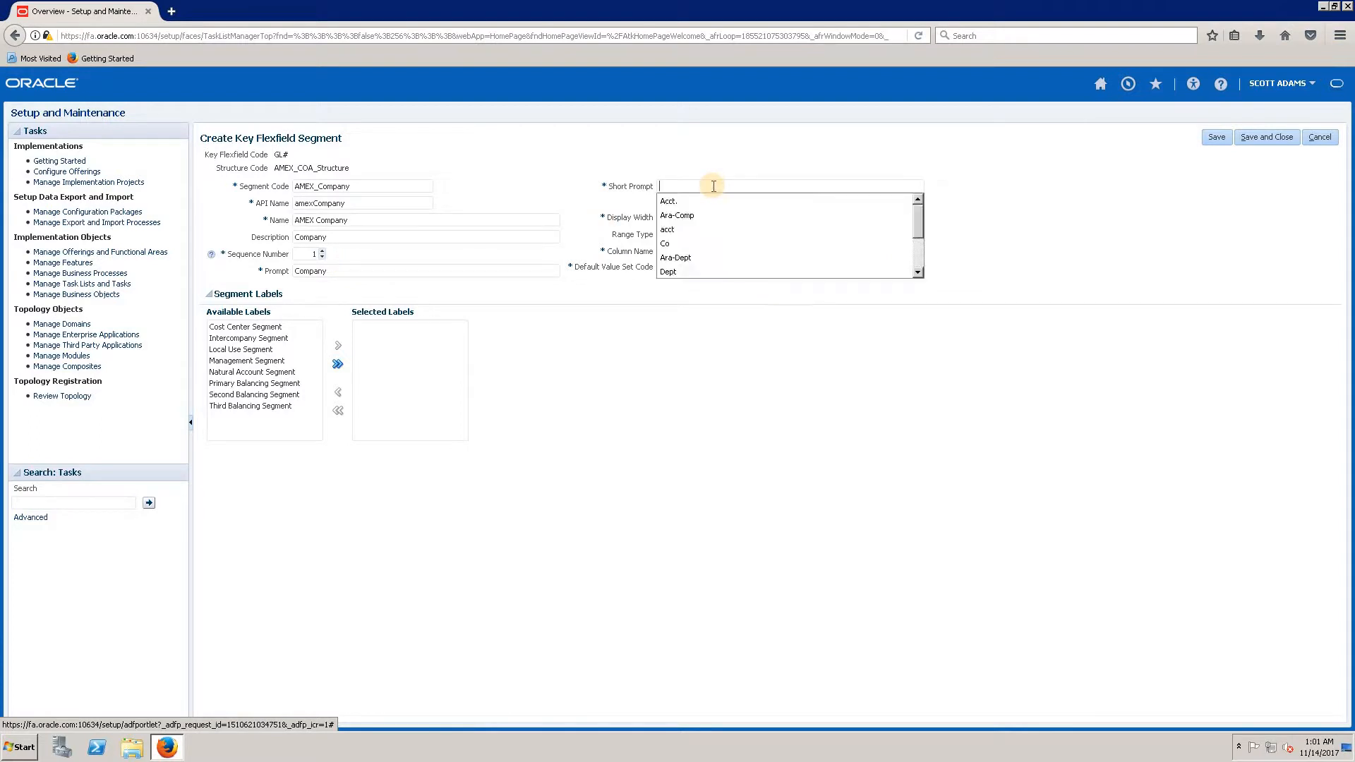
type("Co")
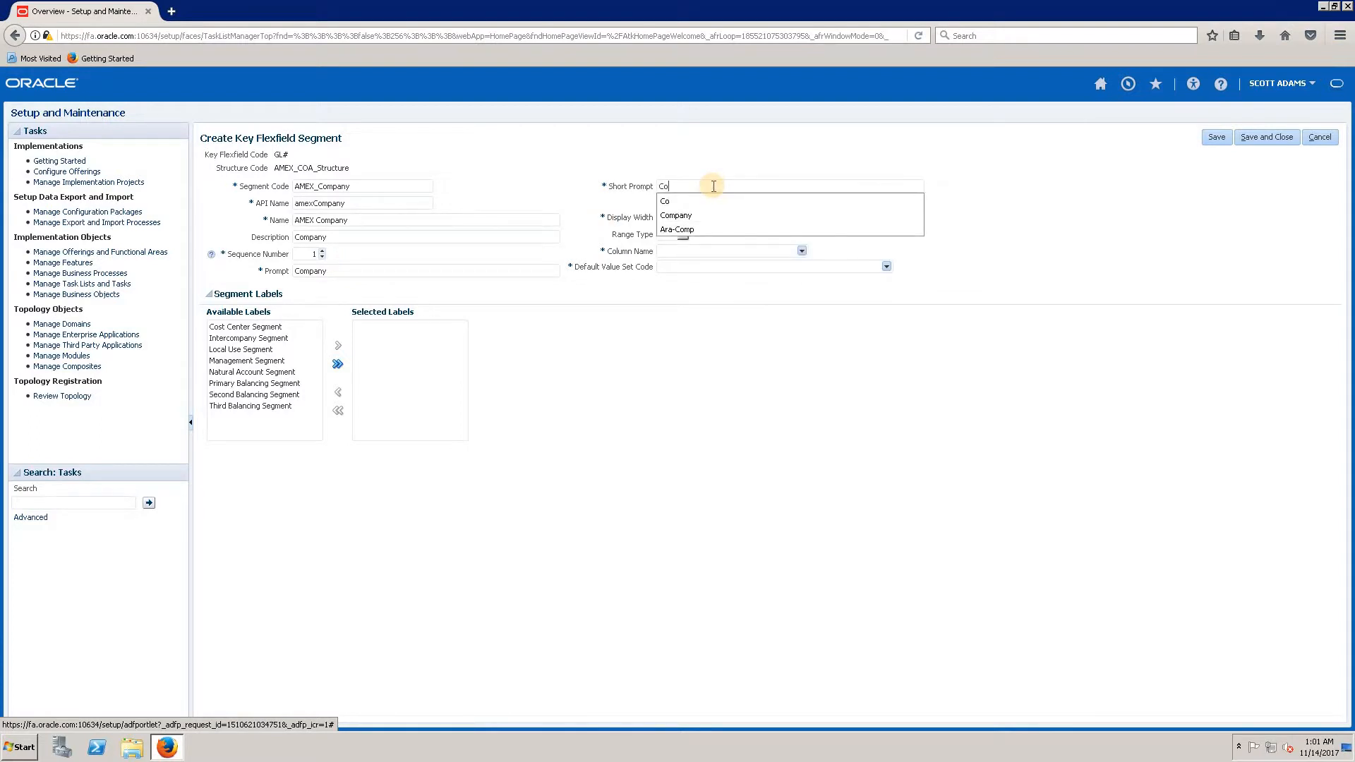
type(".")
left_click(679, 201)
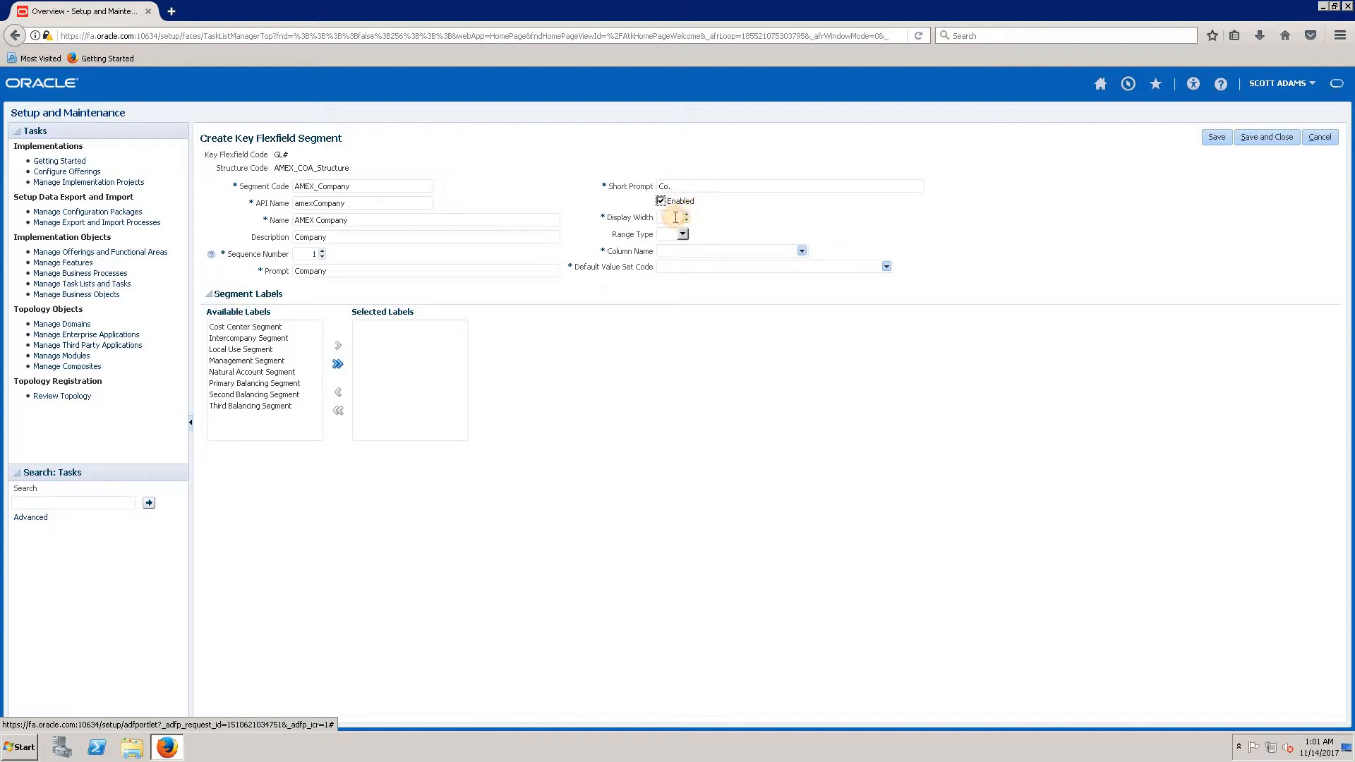
Step: Set the segment's display width to 30 and its column name to SEGMENT1, leaving the range type blank
left_click(676, 218)
left_click(683, 234)
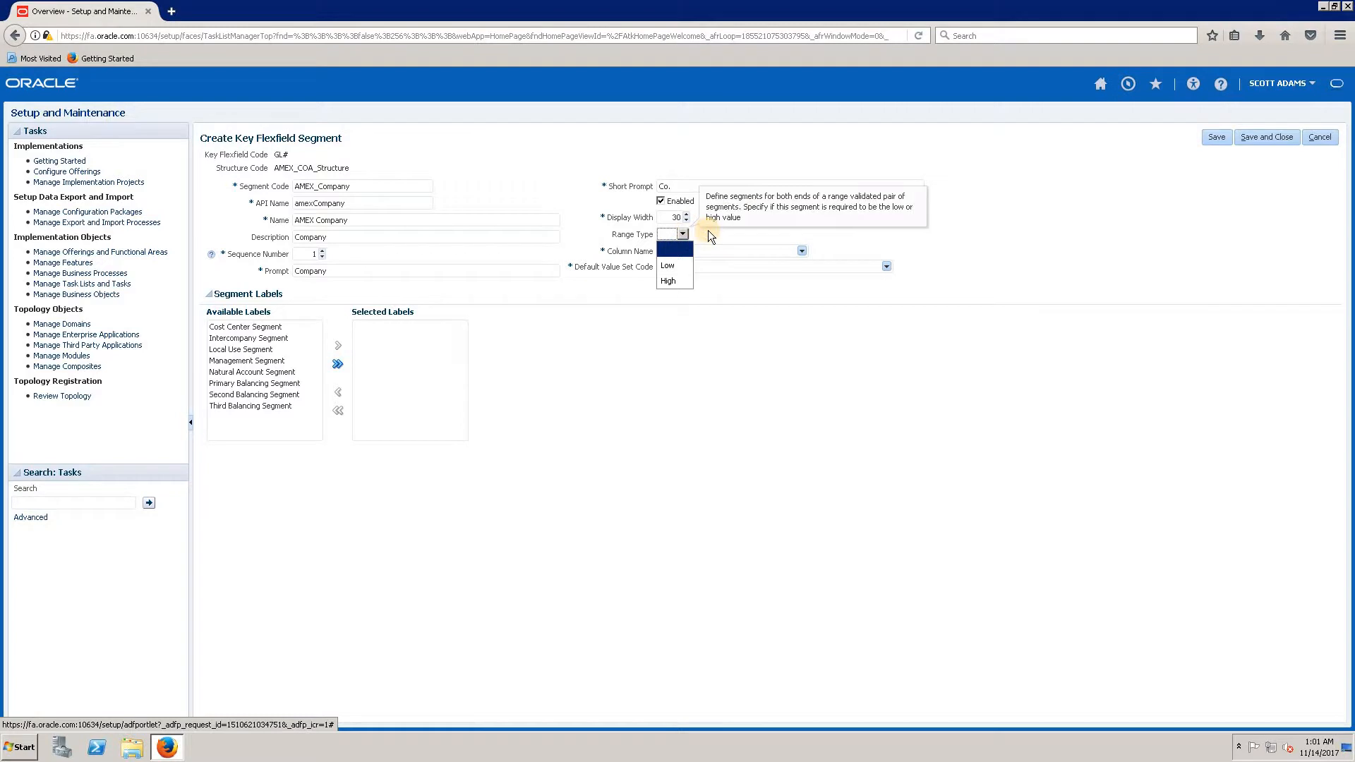
left_click(709, 230)
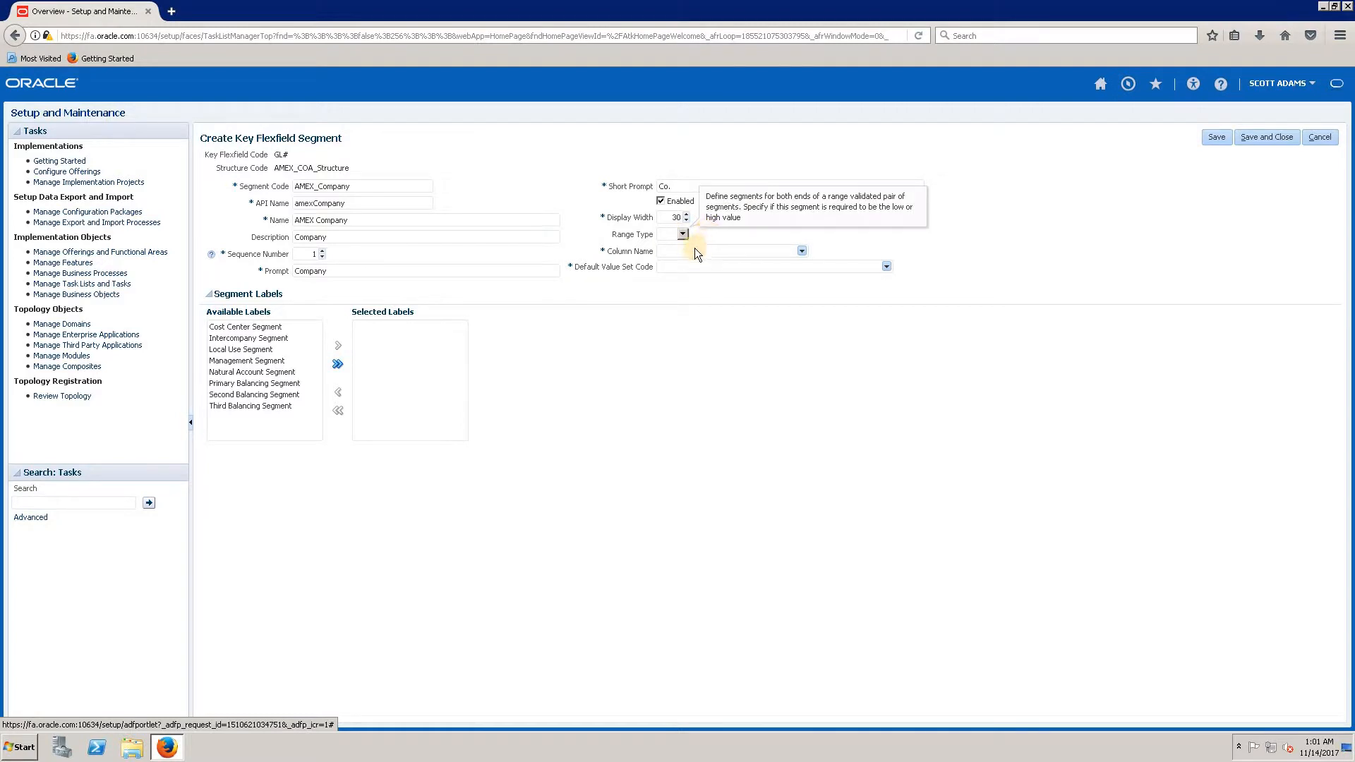
left_click(799, 252)
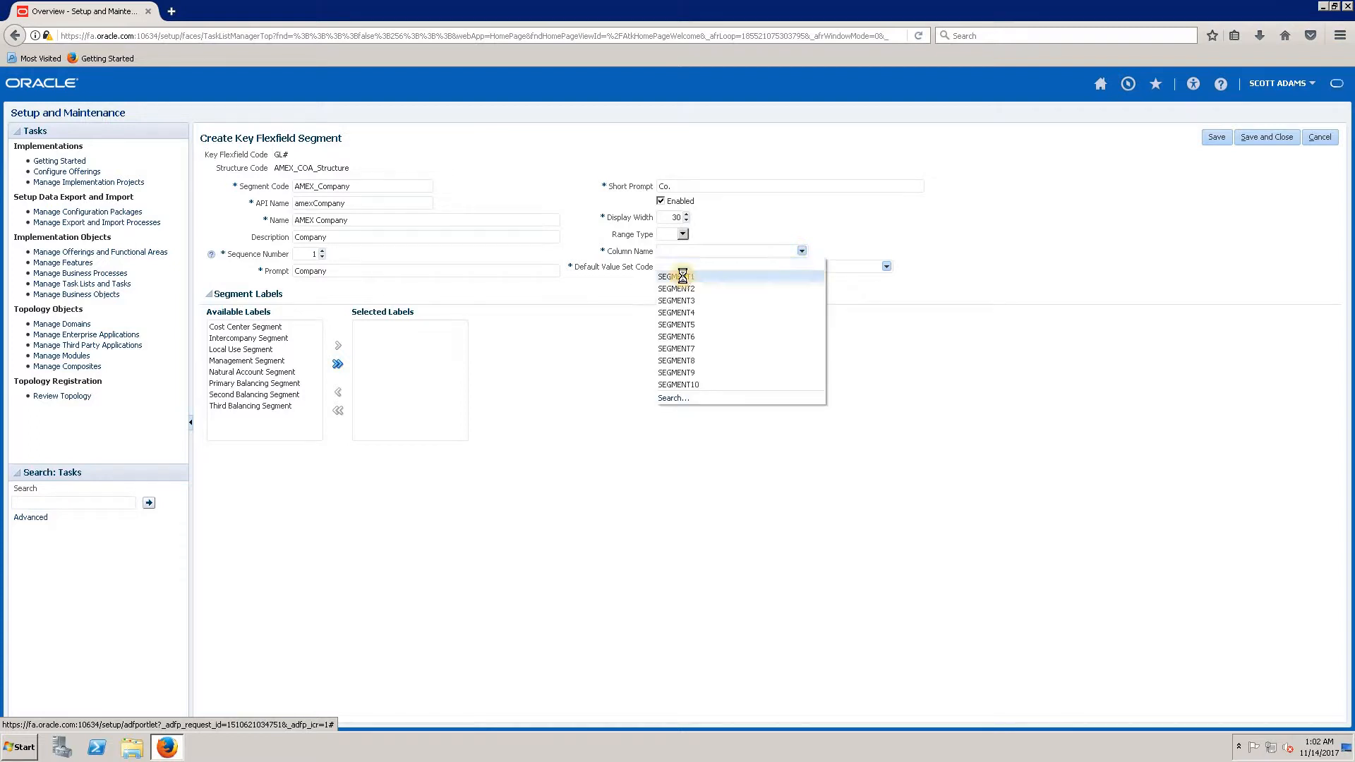
left_click(683, 277)
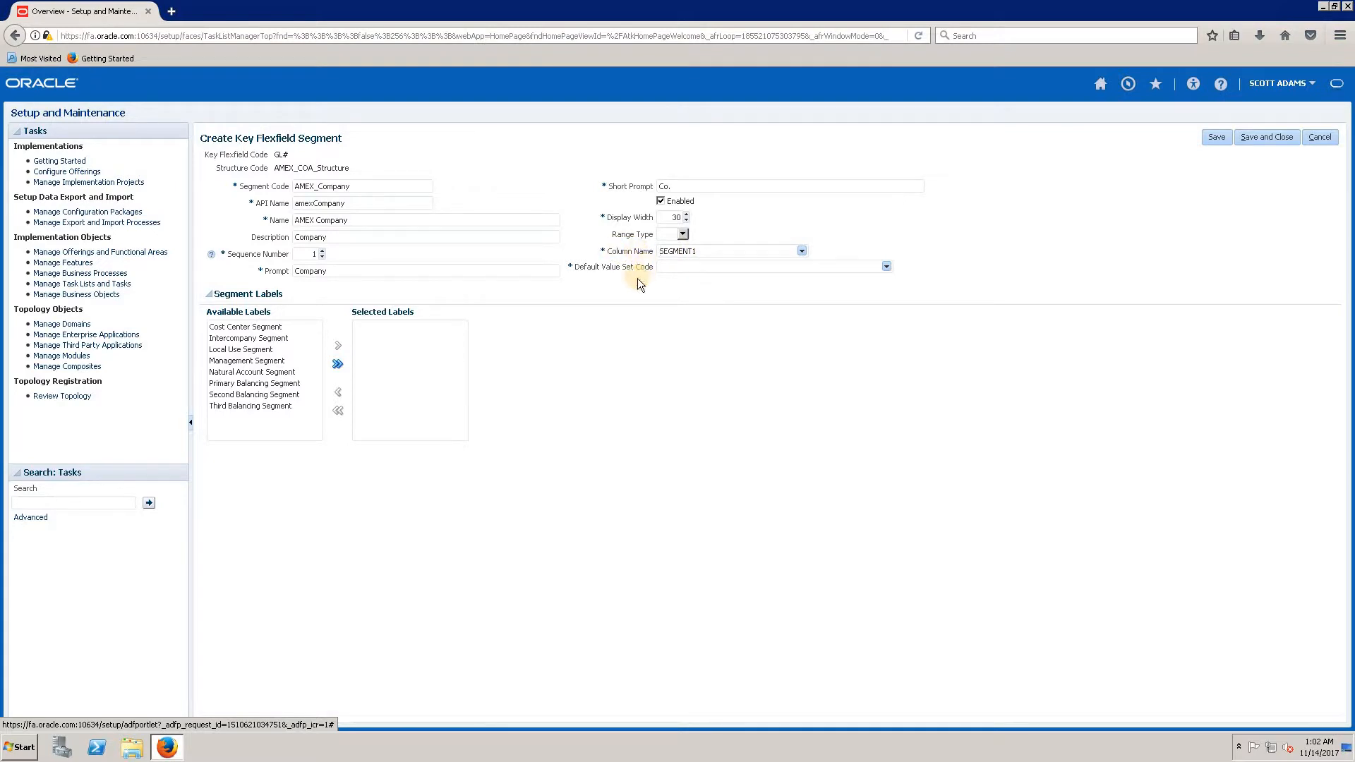
Step: Search the value sets for AMEX% and assign AMEX_Company as the Company segment's default value set code
left_click(886, 266)
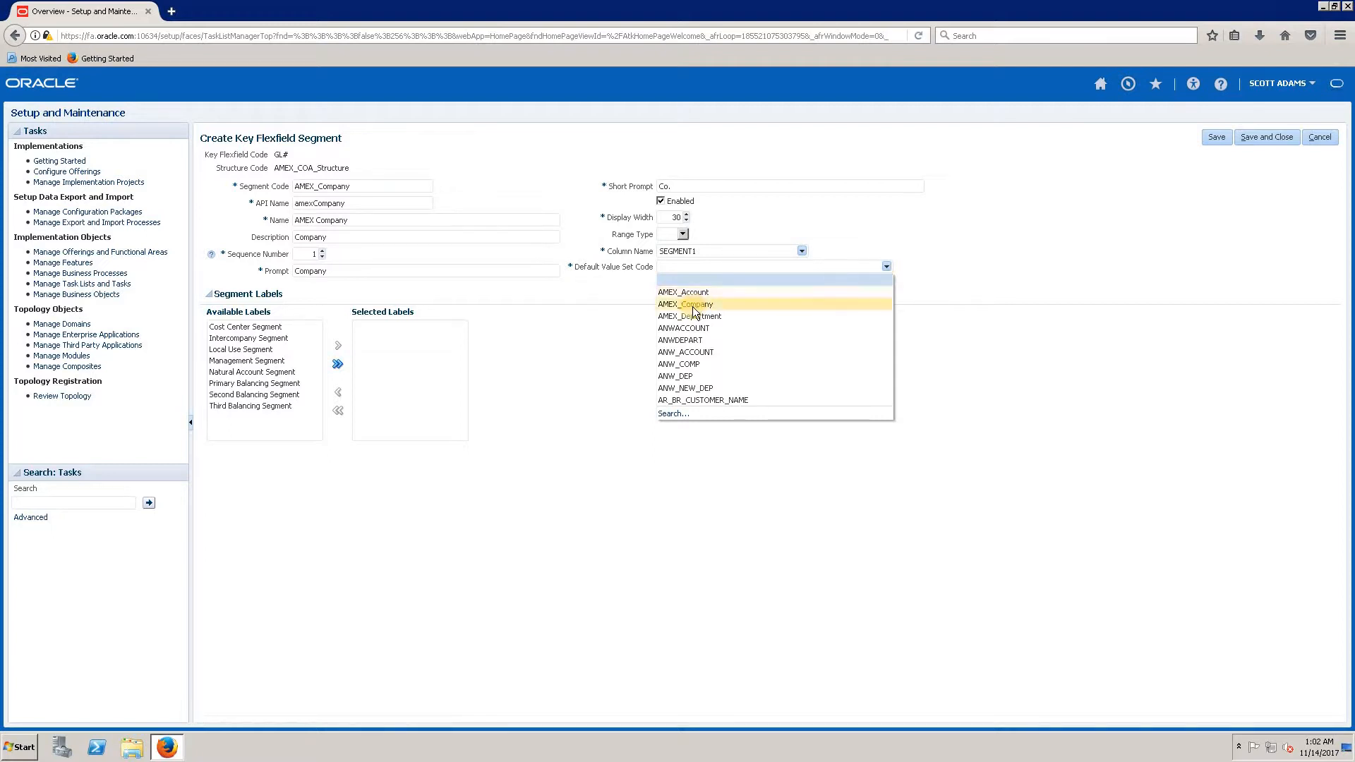
left_click(672, 413)
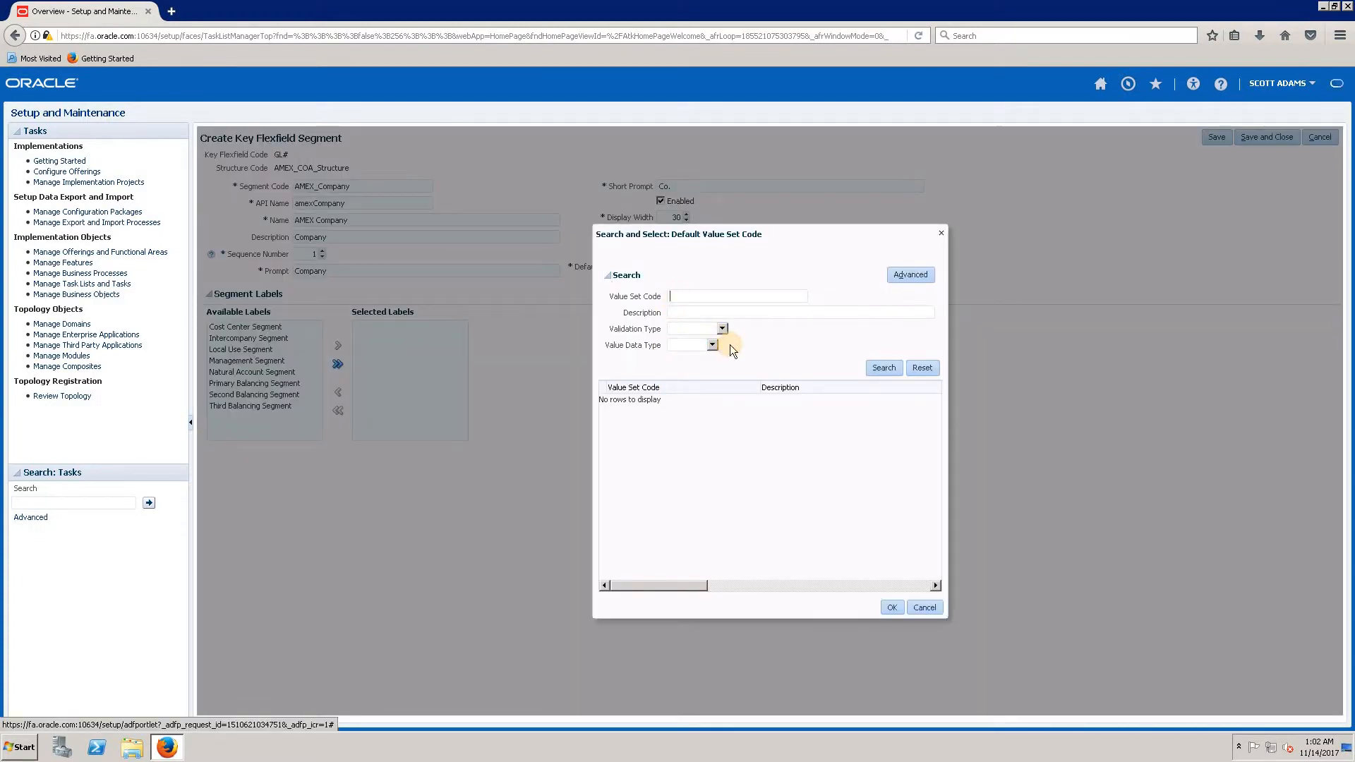
type("AMEX%")
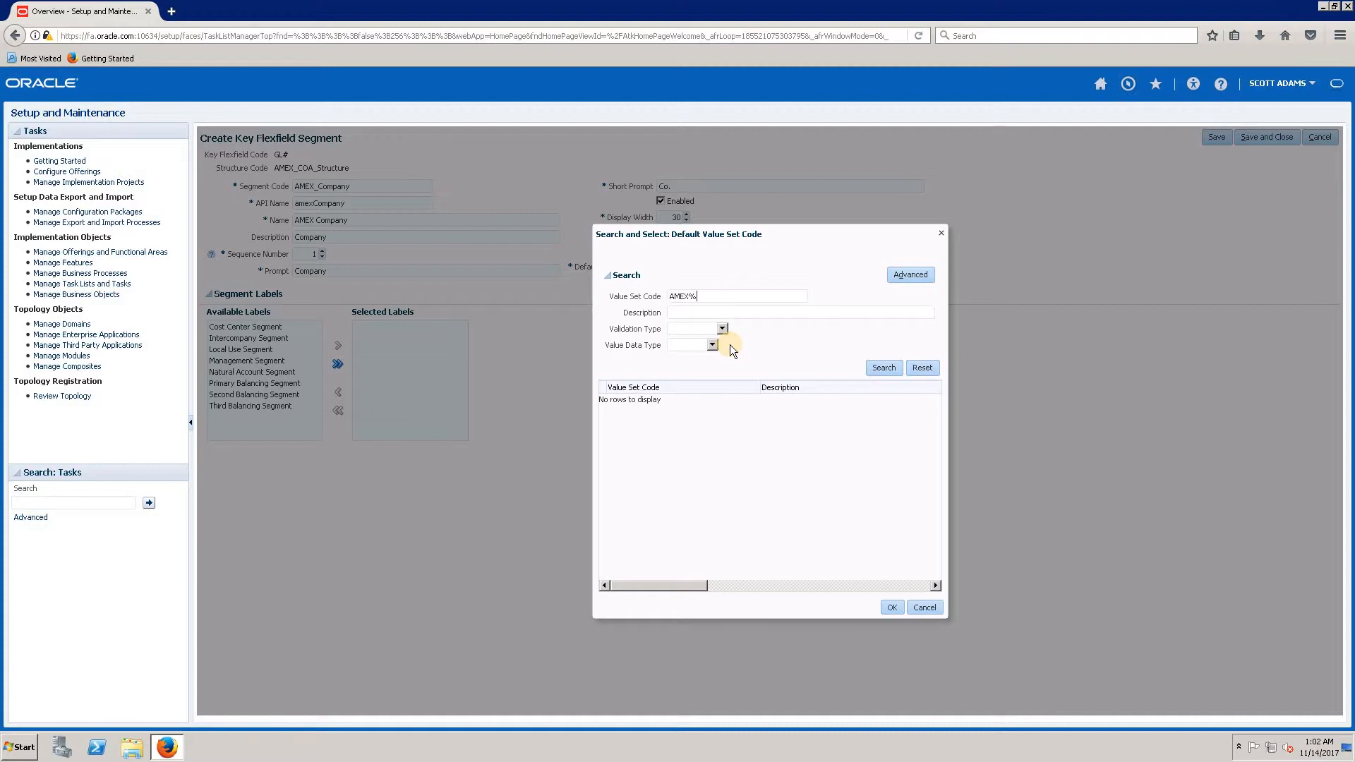
left_click(898, 367)
left_click(647, 403)
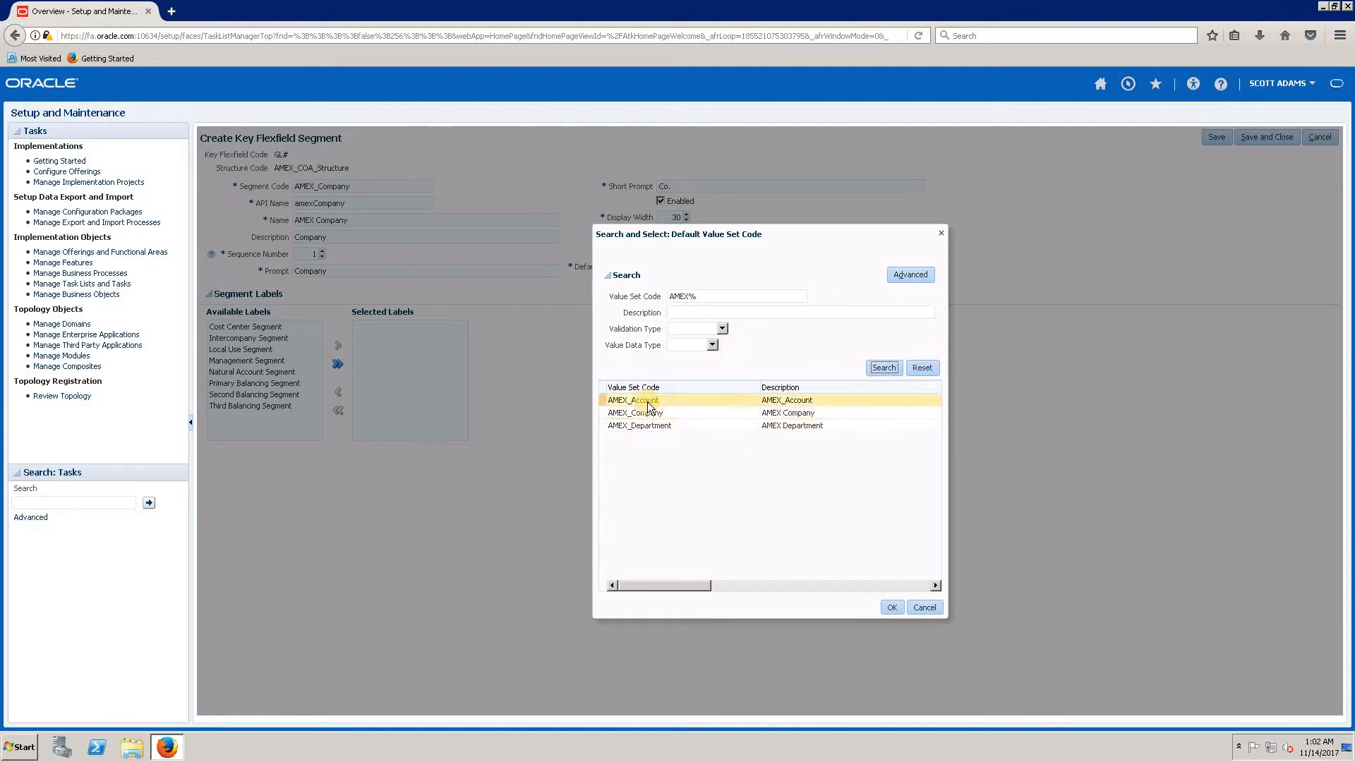
left_click(649, 413)
key("Down")
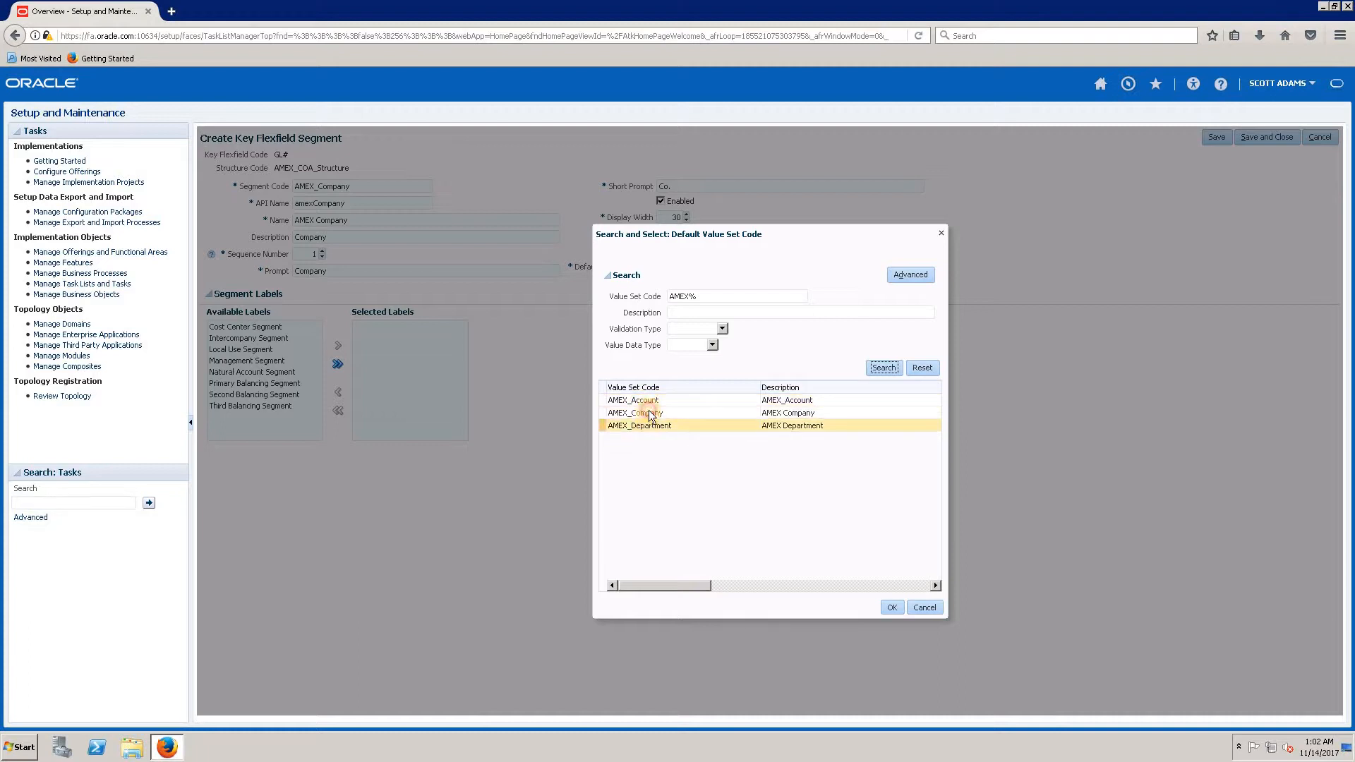
left_click(649, 413)
left_click(889, 606)
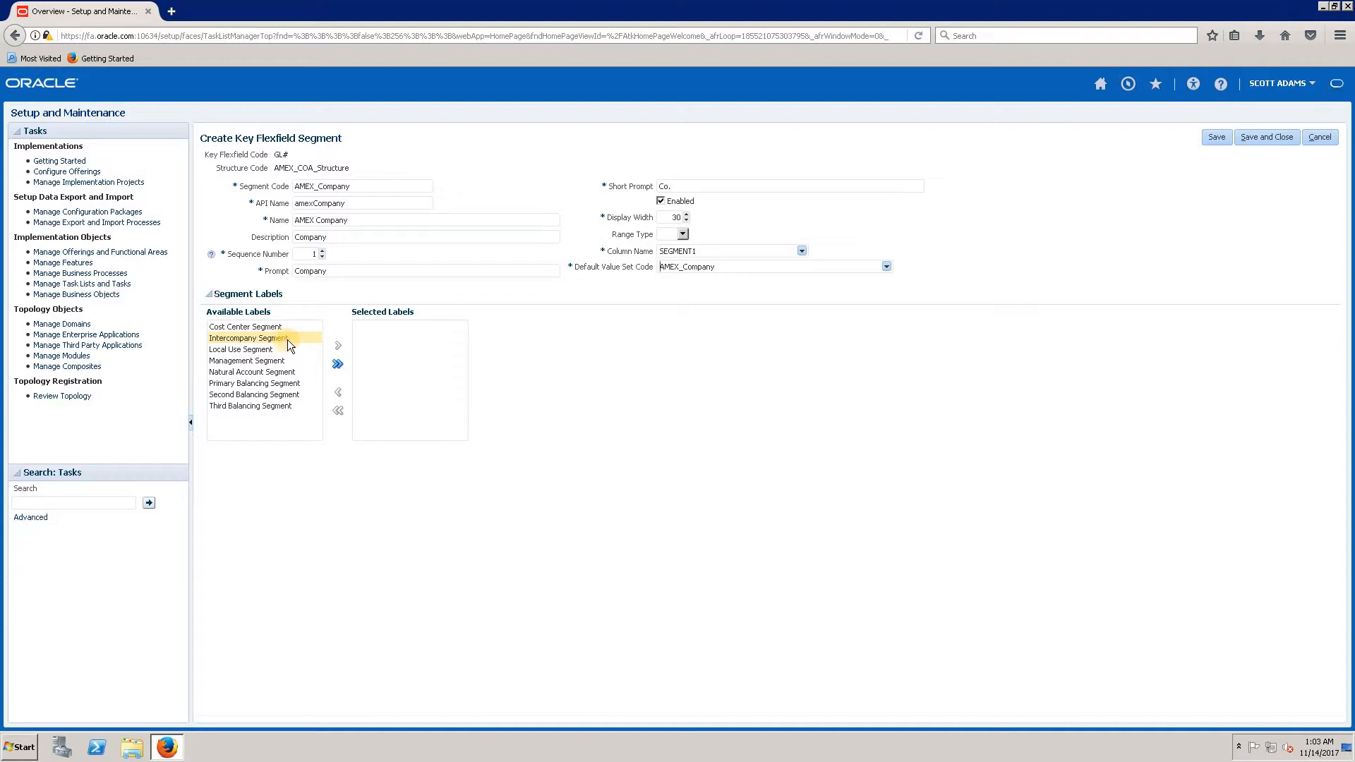
Step: Assign the Primary Balancing Segment label to the Company segment, then save and close it
left_click(275, 386)
left_click(339, 345)
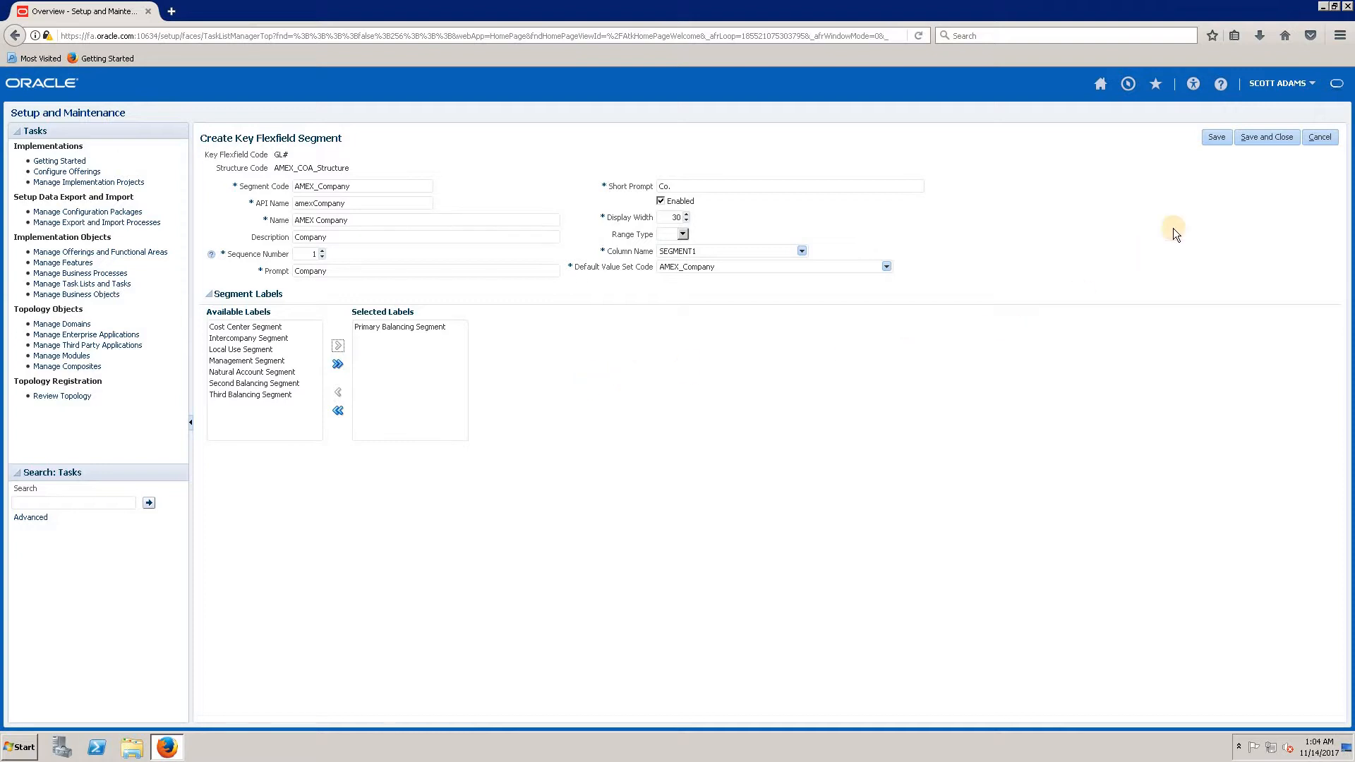
left_click(1271, 139)
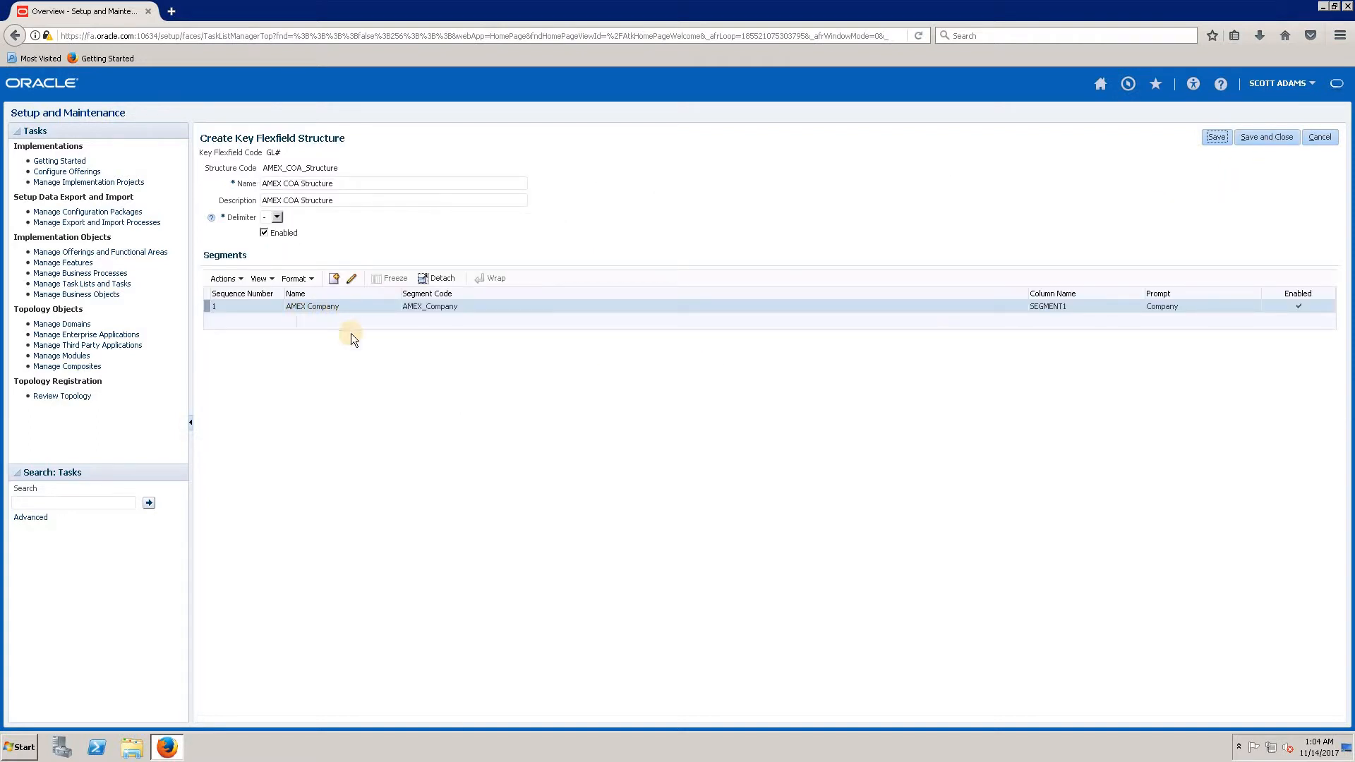
Step: Add another segment to the structure with the segment code AMEX_Department
left_click(333, 280)
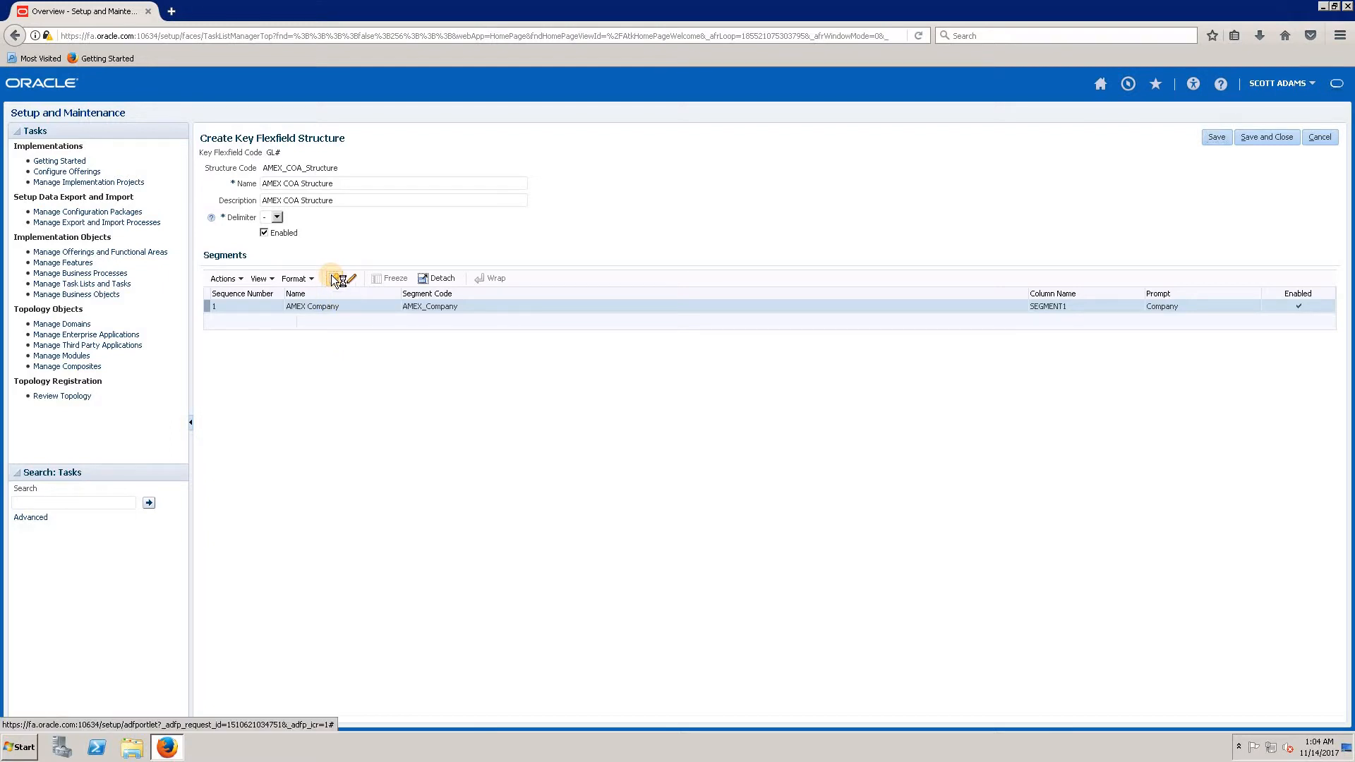
left_click(318, 184)
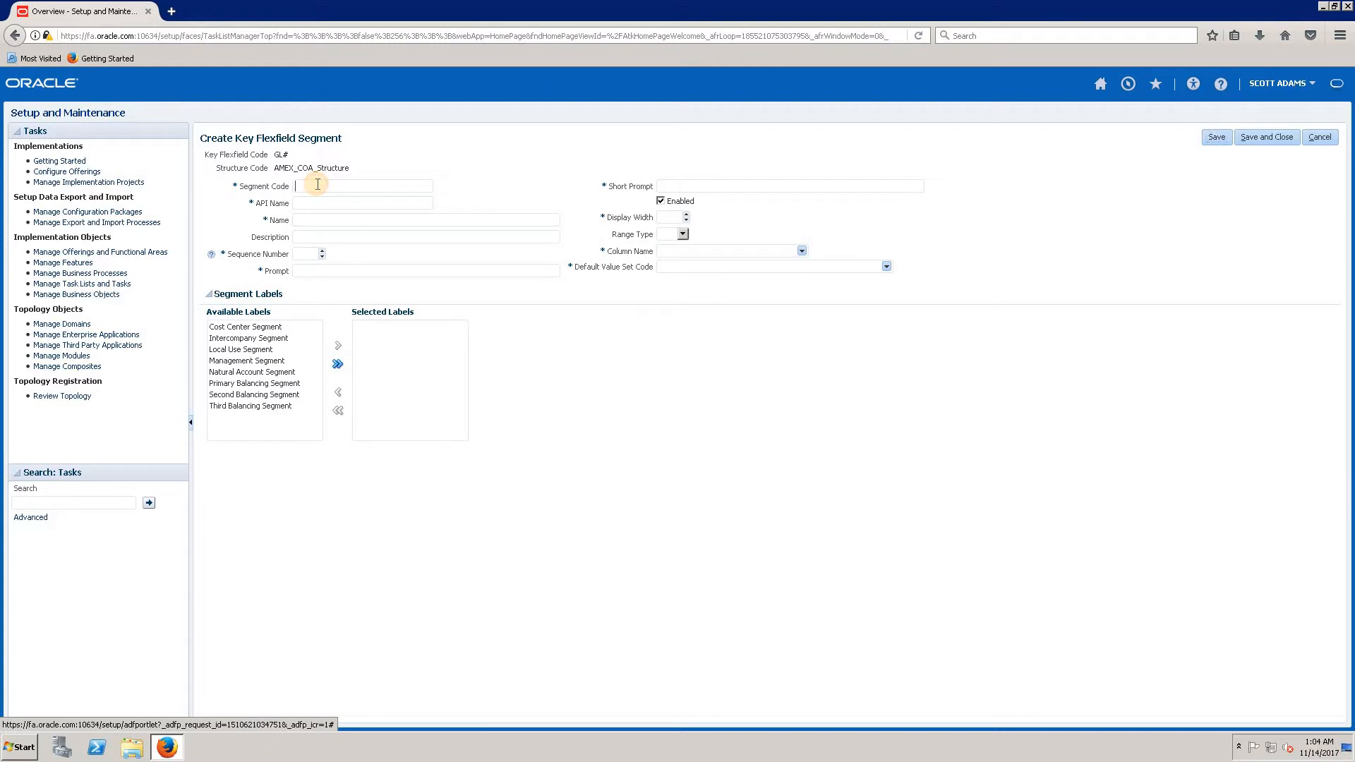
type("AME")
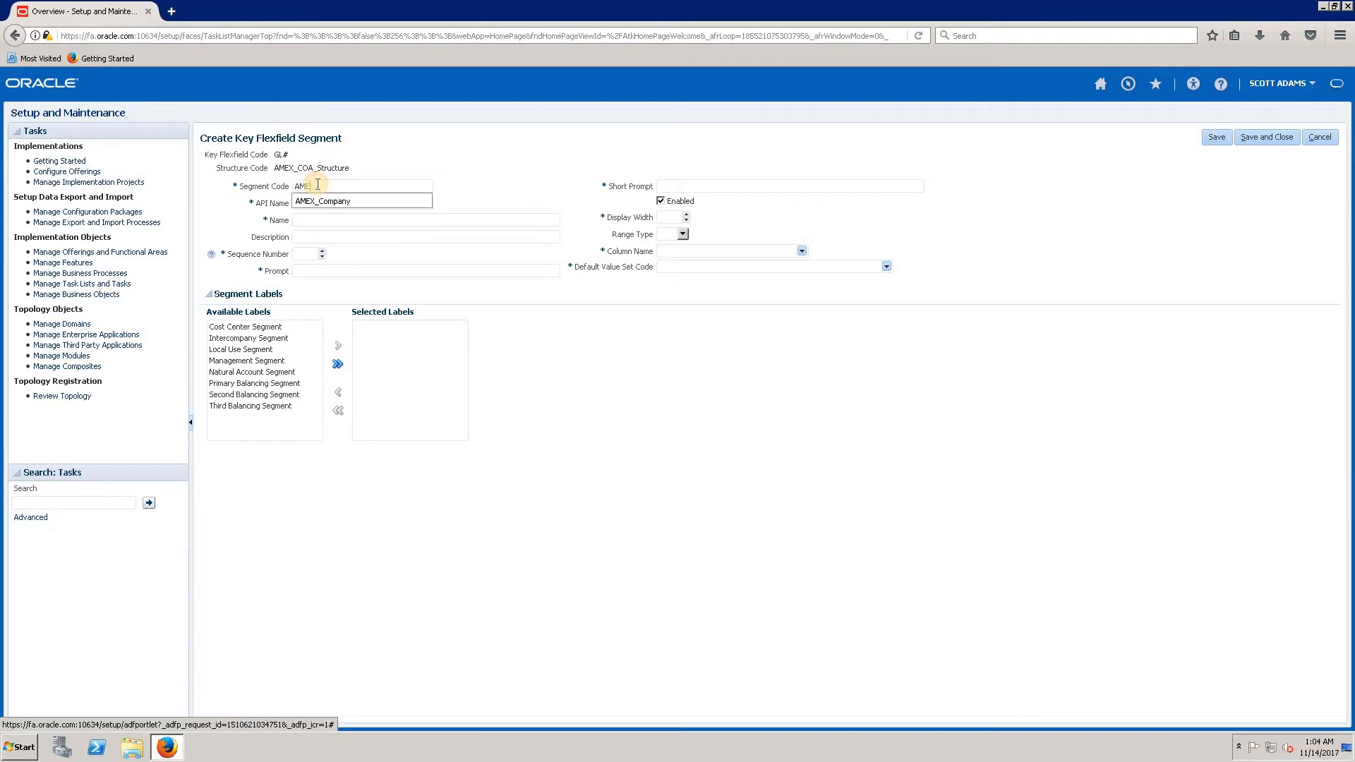
type("X_Depoa")
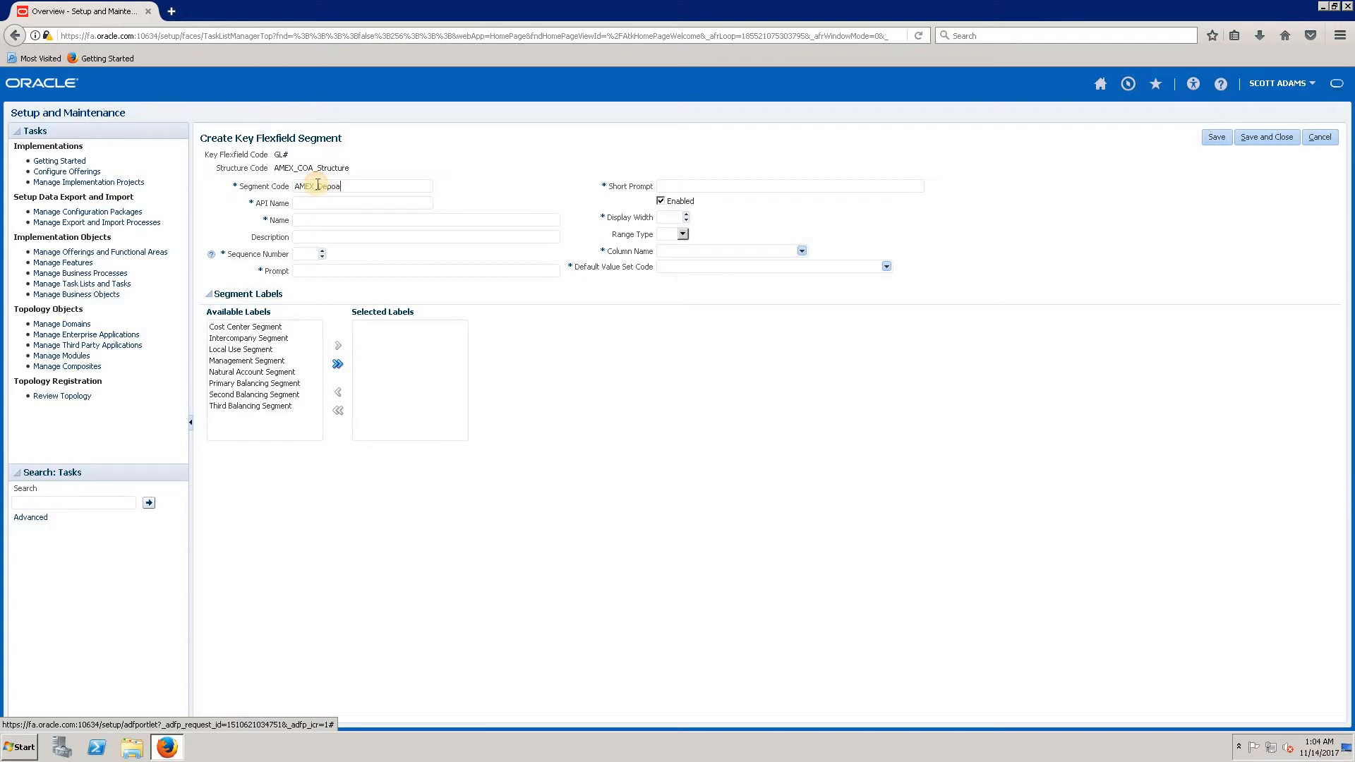
key("BackSpace")
key("BackSpace")
type("artment")
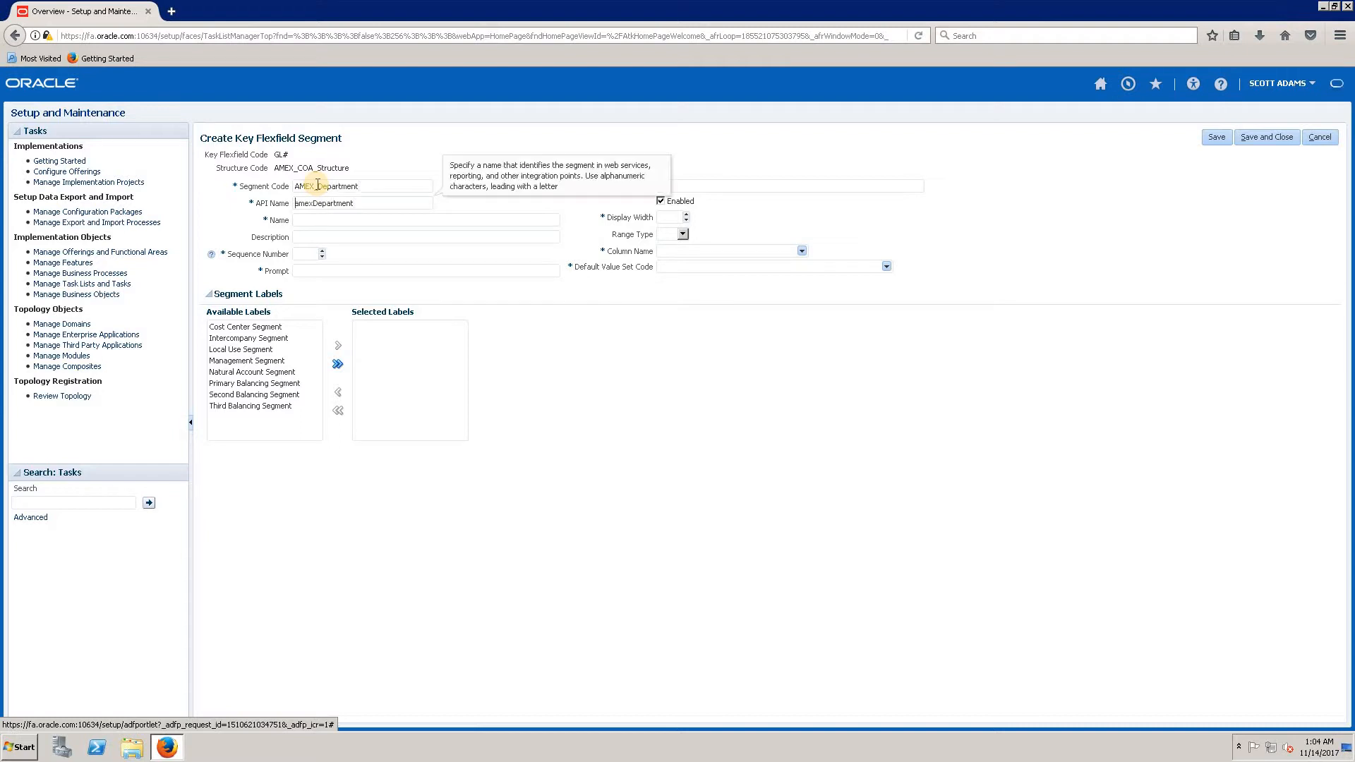
Step: Enter AMEX Department as both the name and the description of the new segment
key("Tab")
type("AM")
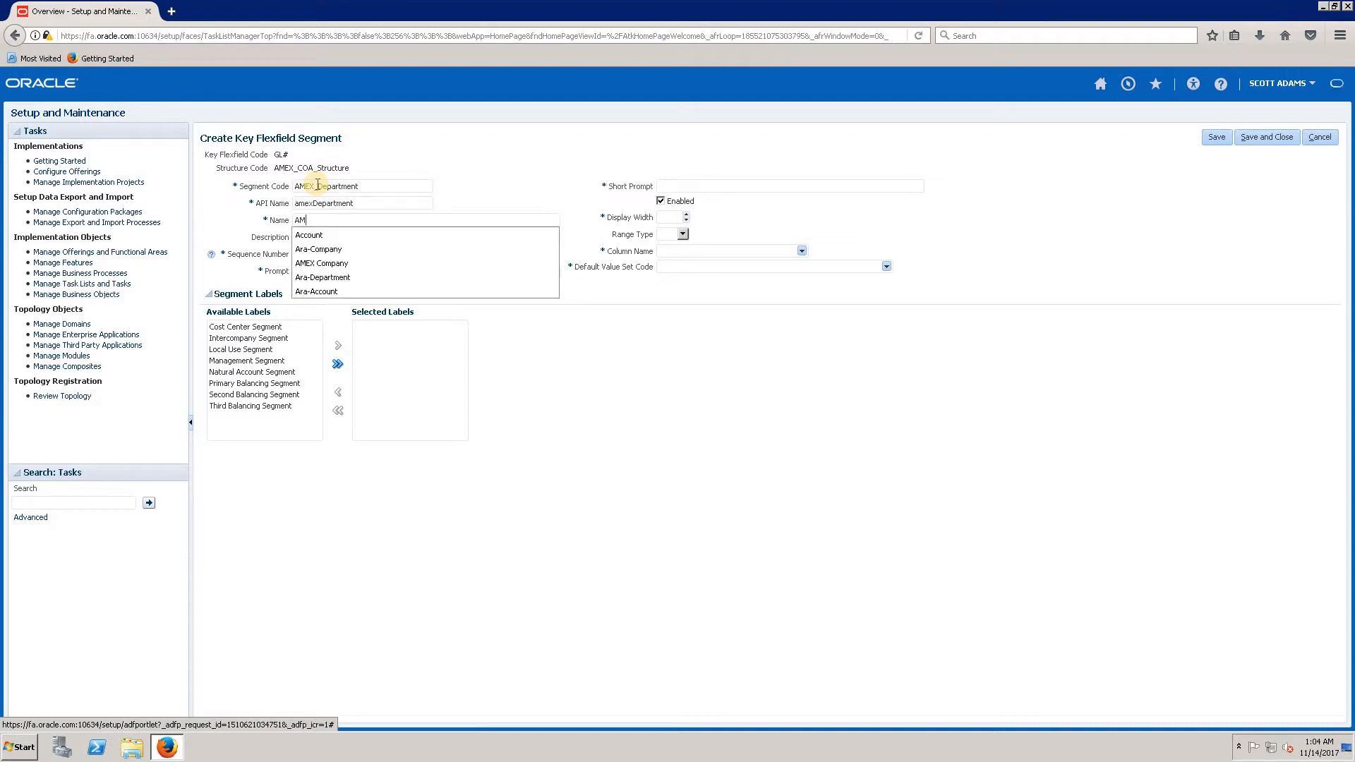
type("EX Department")
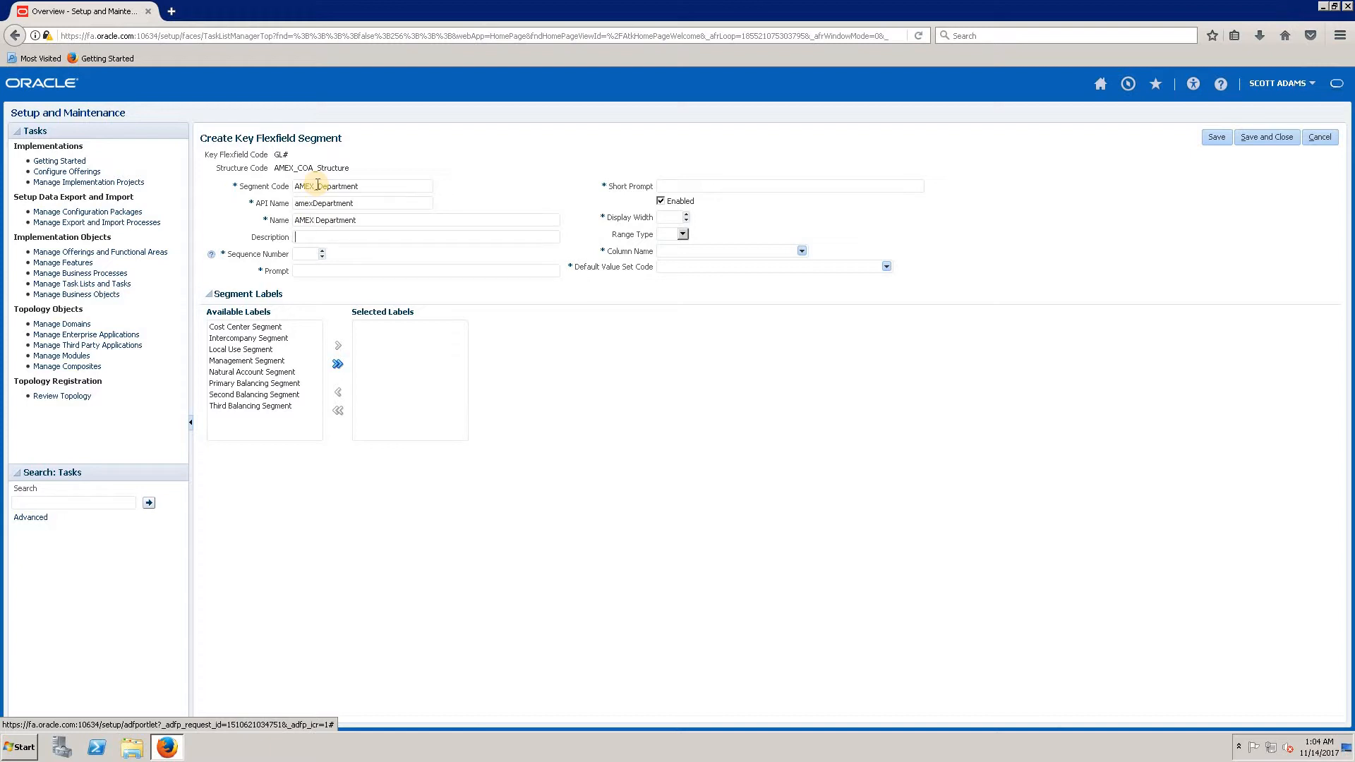
key("Tab")
type("AMEX Depar")
type("tmen")
Step: Set the segment's sequence number to 2, its prompt to Department and its short prompt to "Dept."
type("2")
left_click(320, 271)
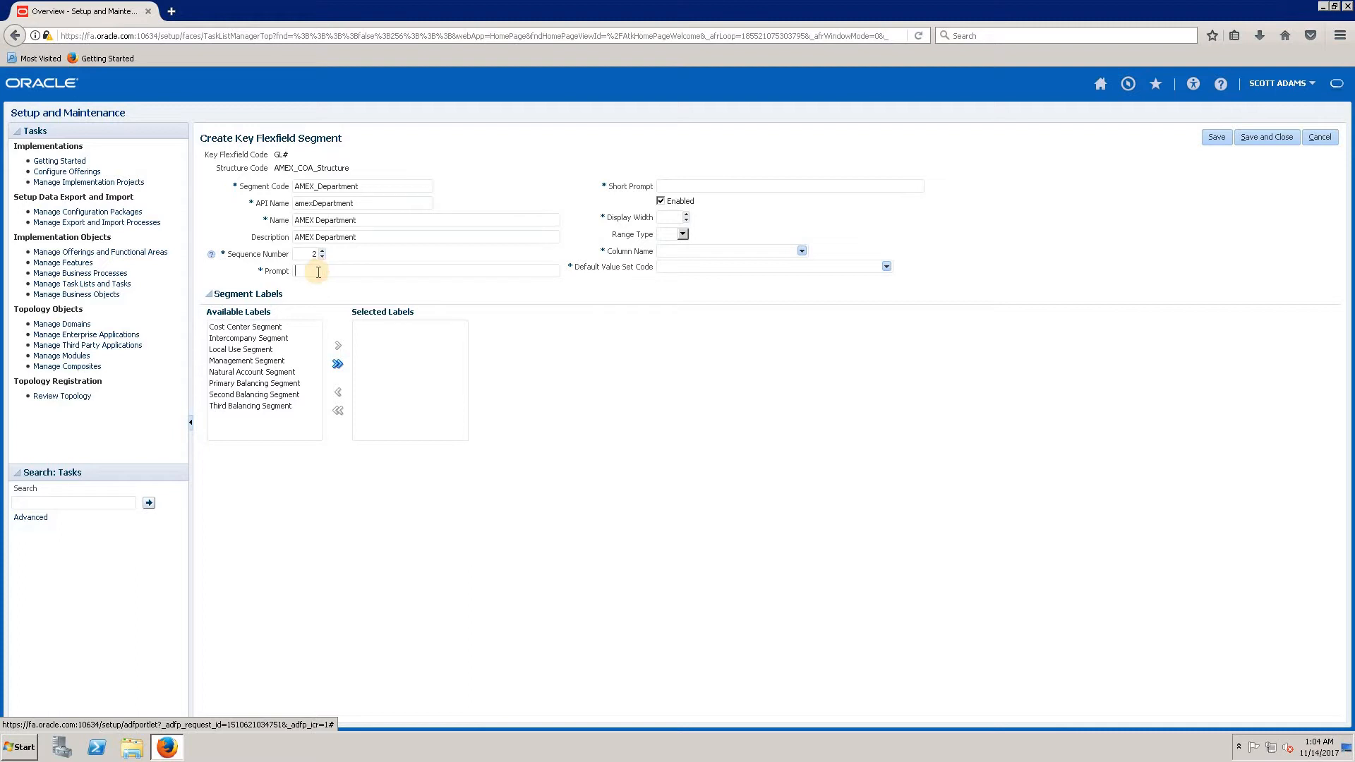
type("Department")
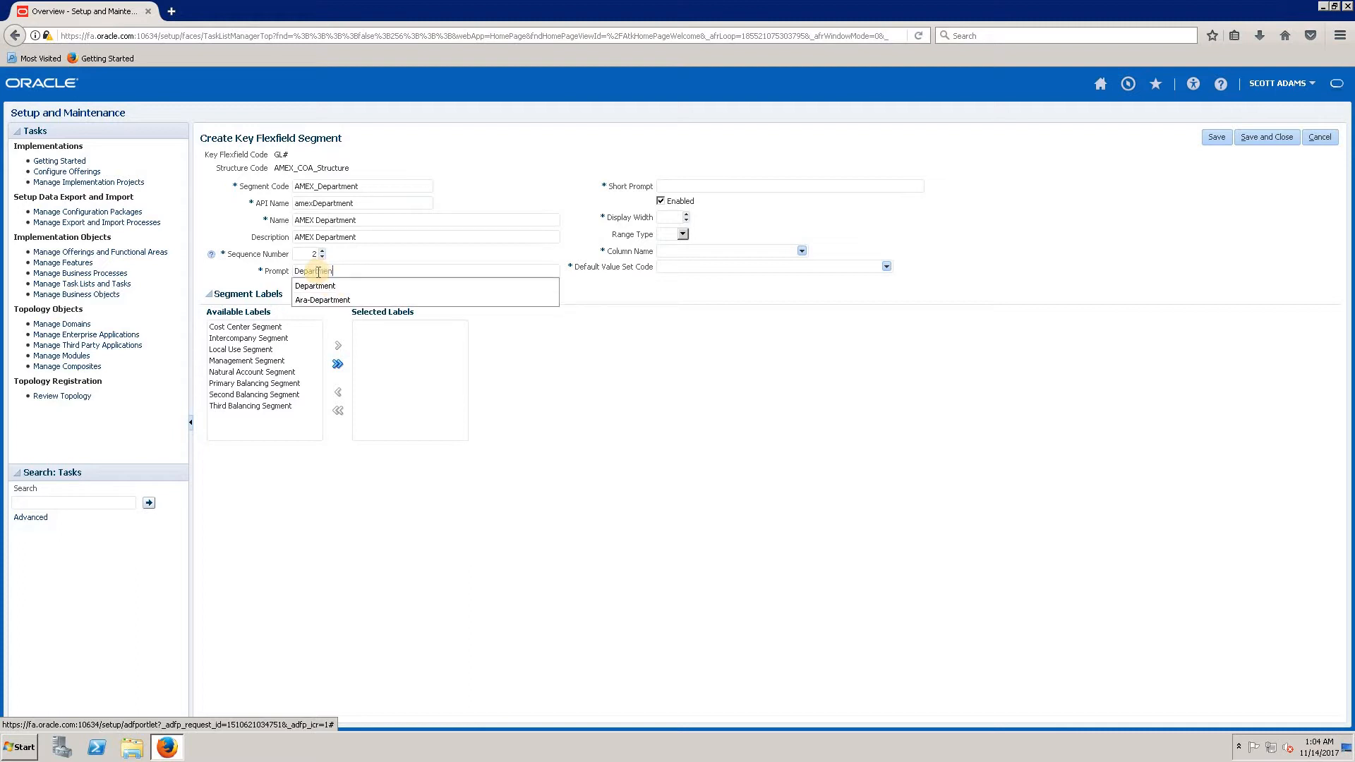
left_click(834, 185)
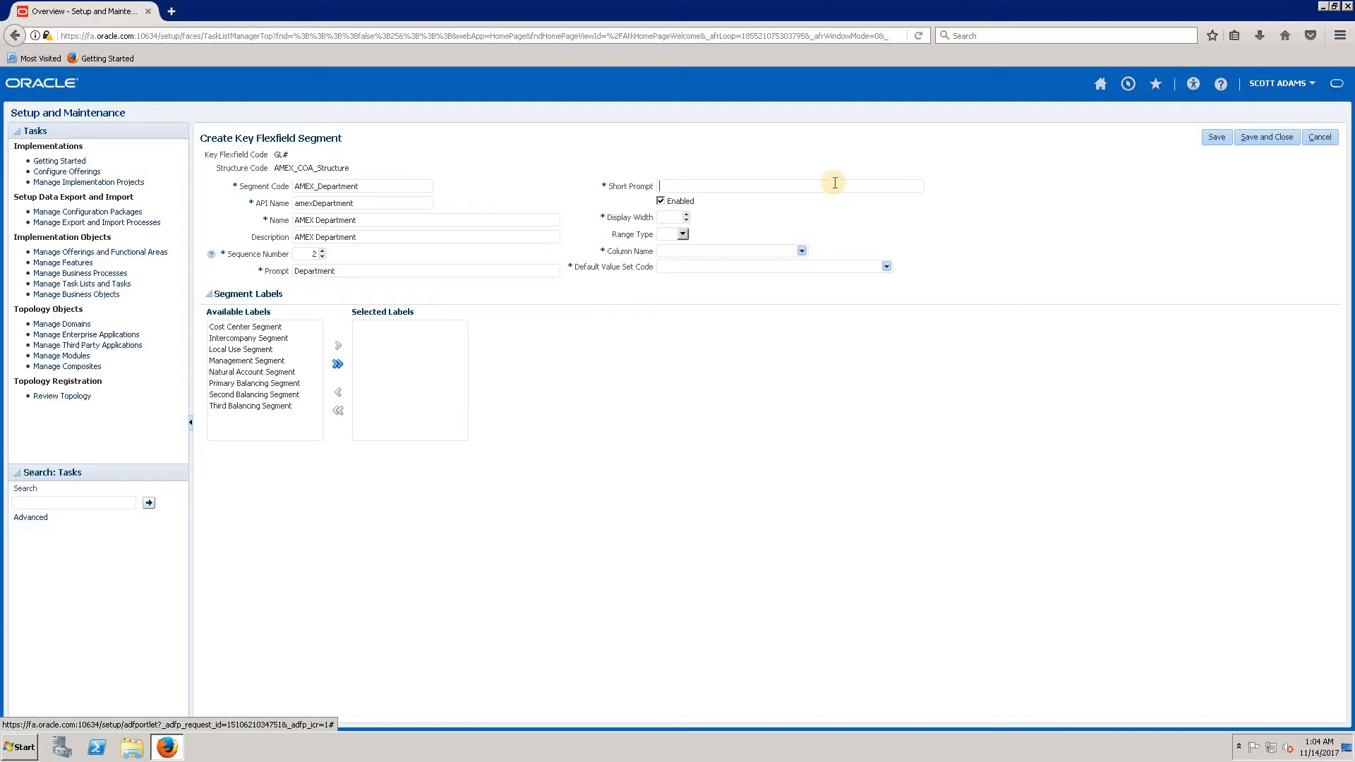
type("Dept.")
Step: Set the Department segment's display width to 30 and its column name to SEGMENT2
left_click(672, 217)
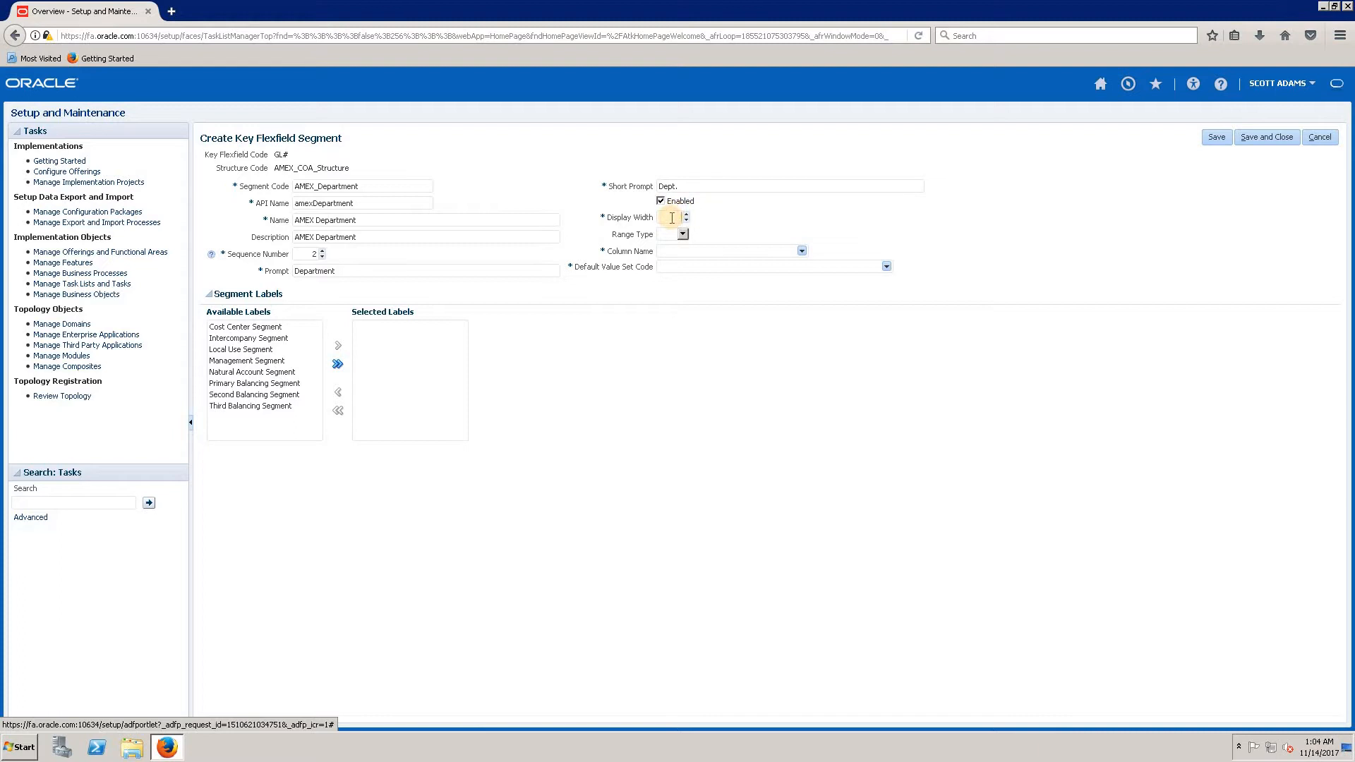
key("Tab")
left_click(802, 251)
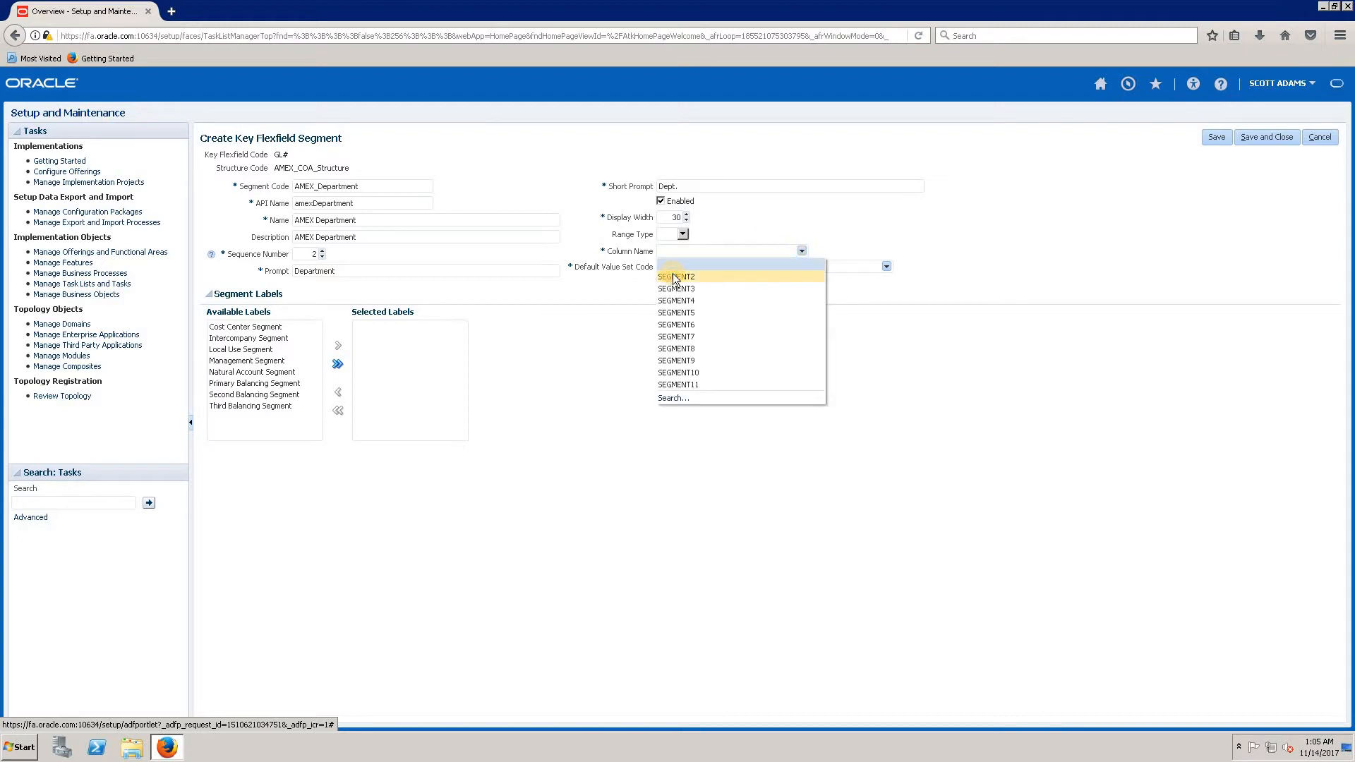
left_click(675, 277)
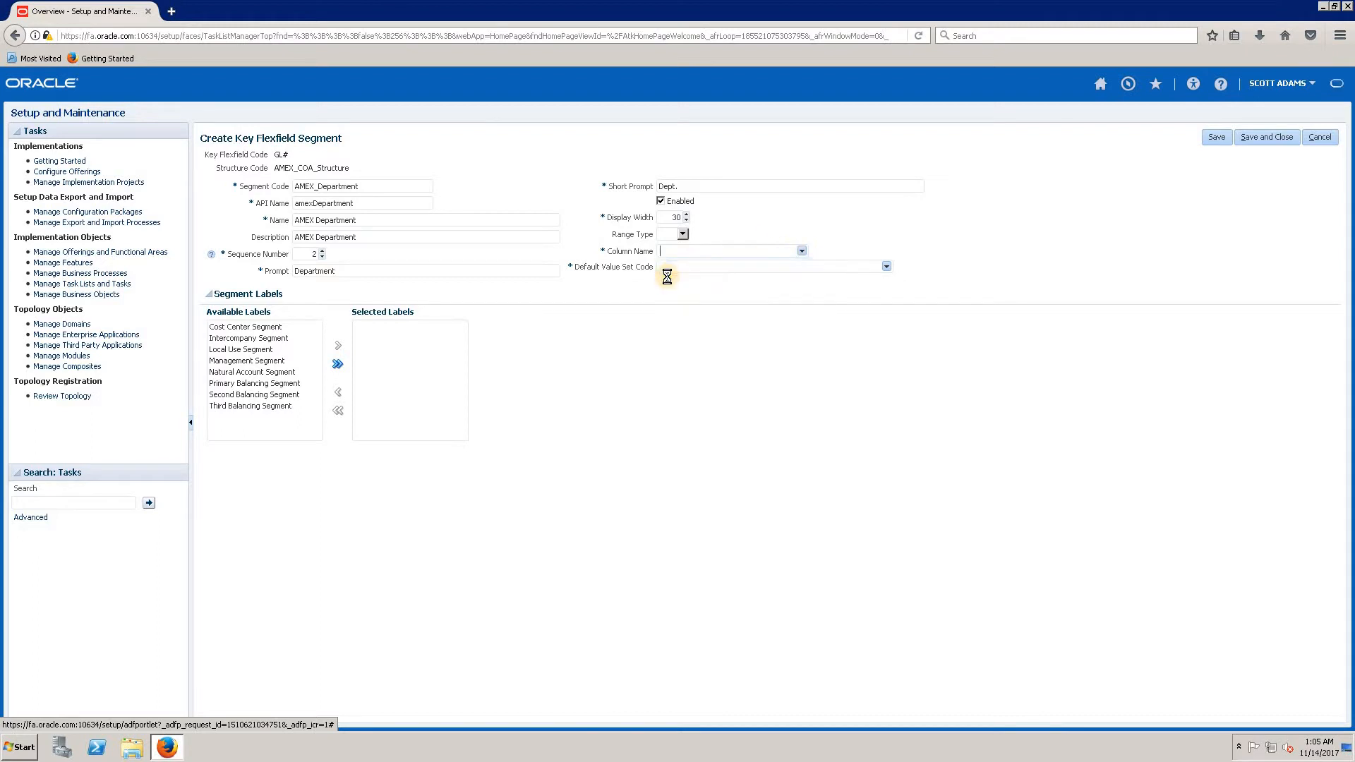
Step: Choose AMEX_Department as the Department segment's default value set code
left_click(886, 268)
left_click(886, 267)
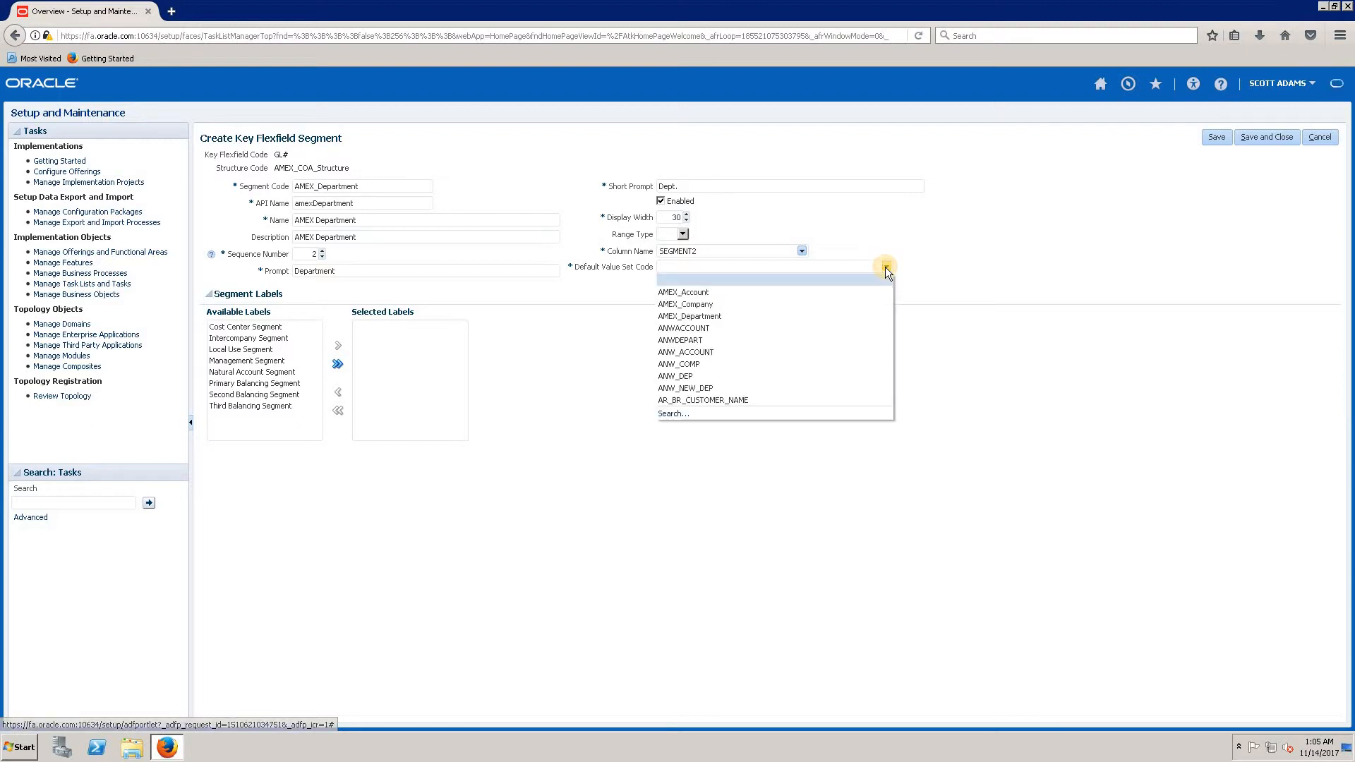
left_click(694, 315)
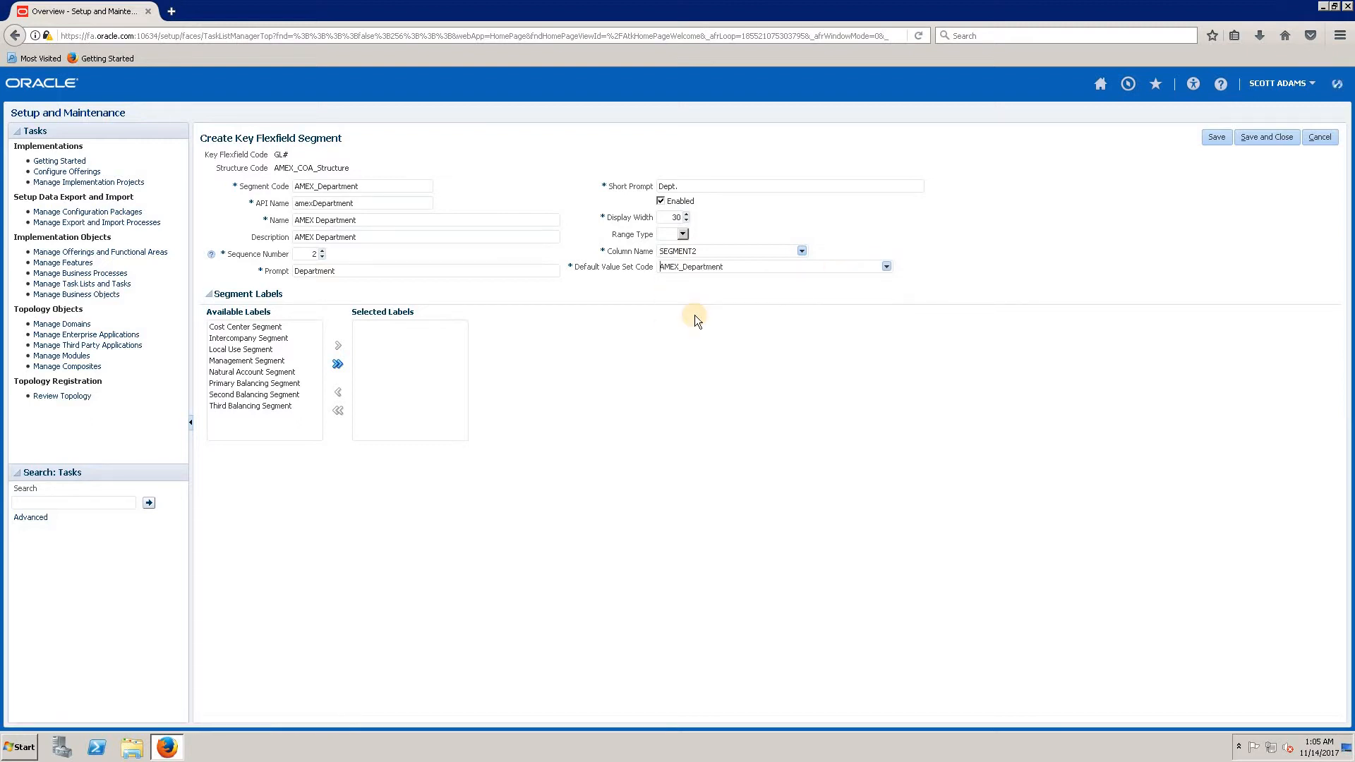
Step: Assign the Cost Center Segment label to the Department segment
left_click(248, 329)
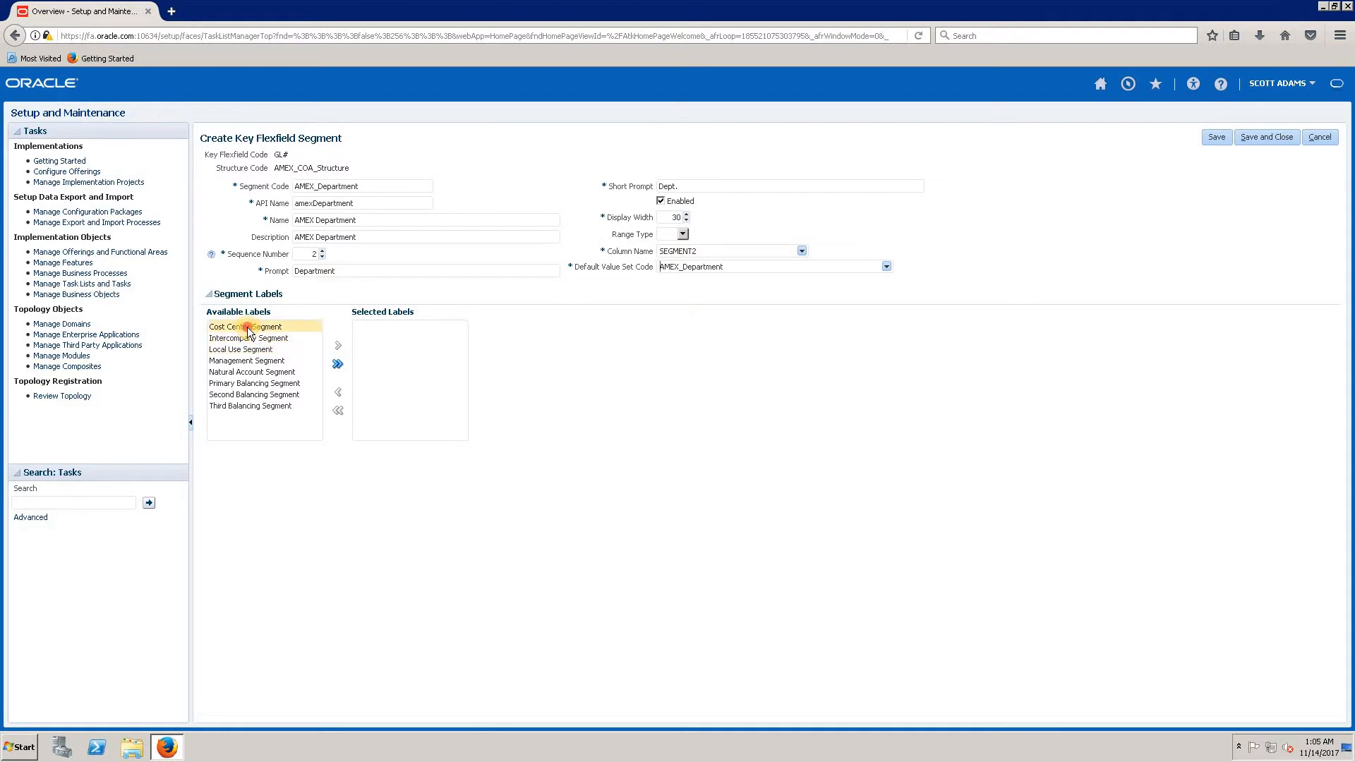
left_click(338, 345)
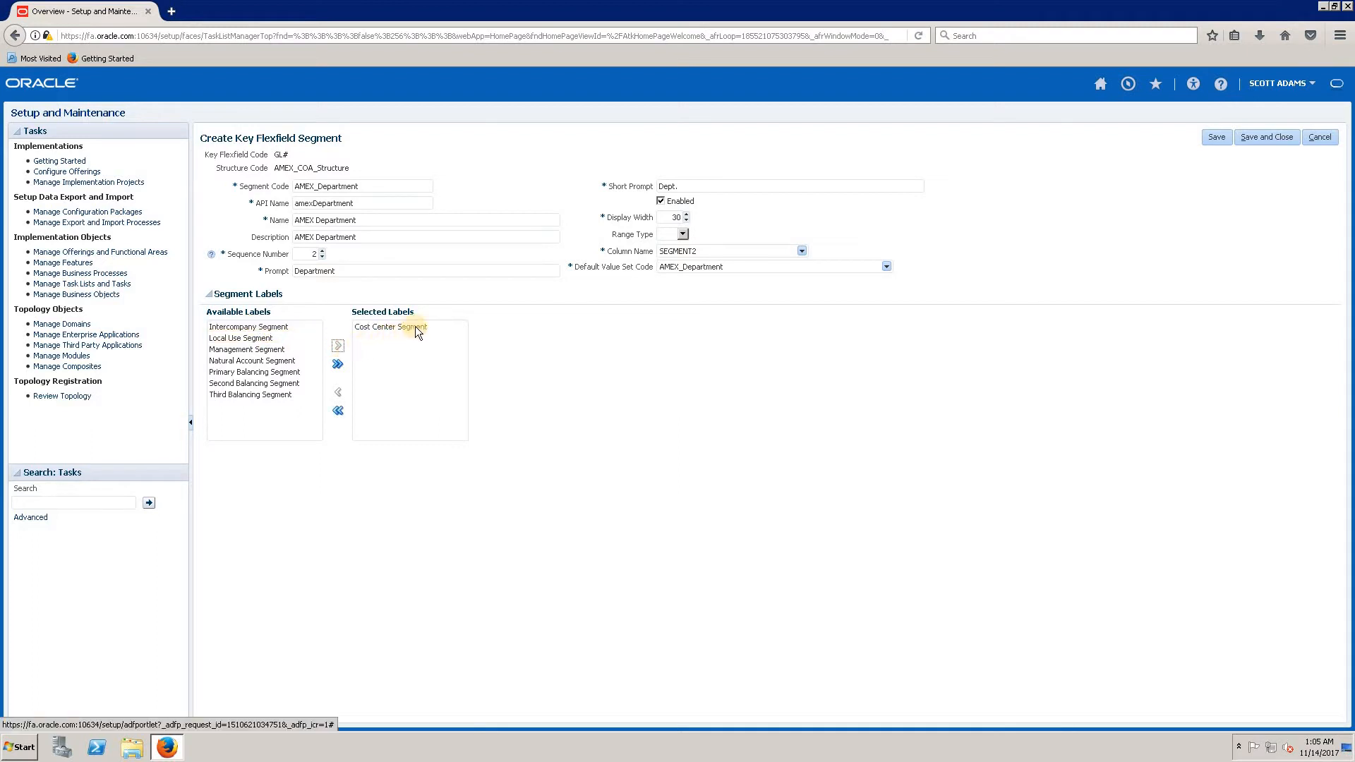
left_click(414, 326)
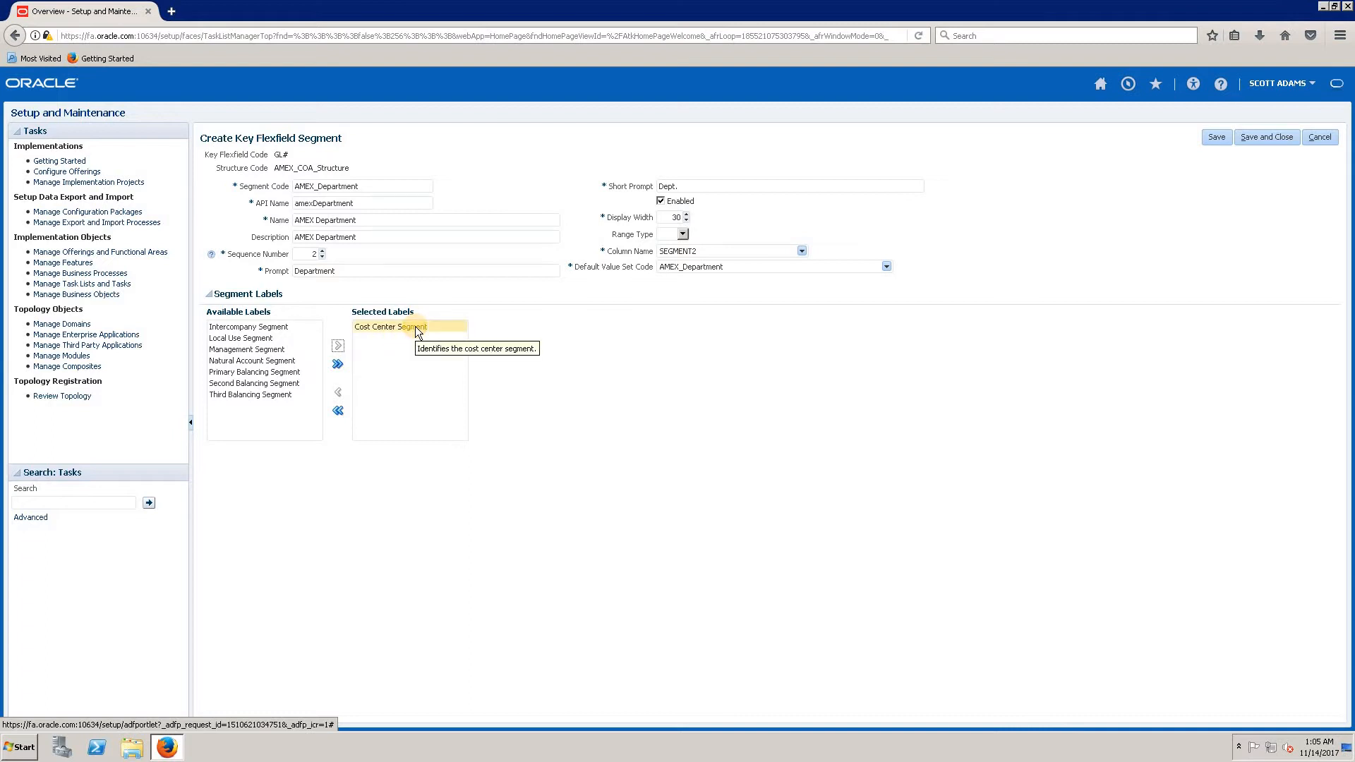
left_click(604, 352)
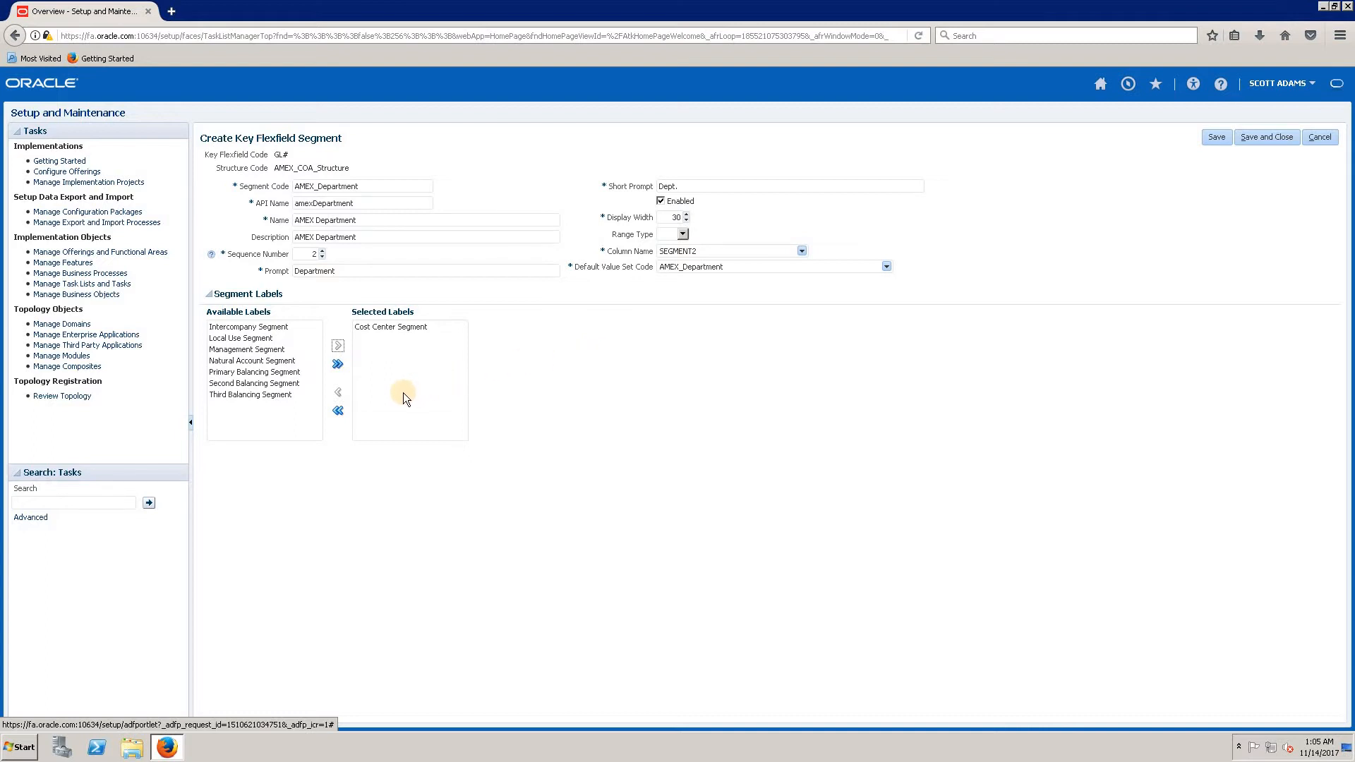
Step: Add the Second Balancing Segment label to the Department segment's selected labels and remove it again
left_click(337, 346)
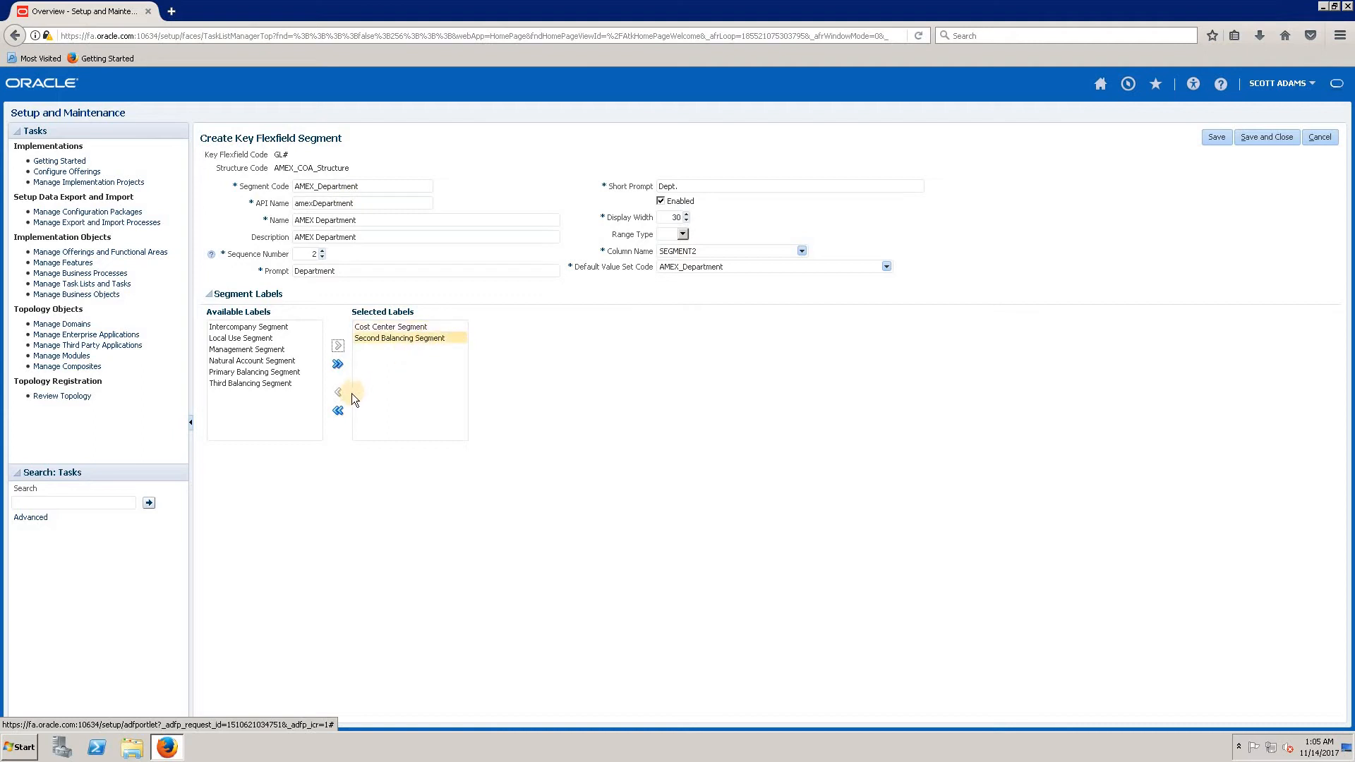
left_click(383, 338)
left_click(339, 392)
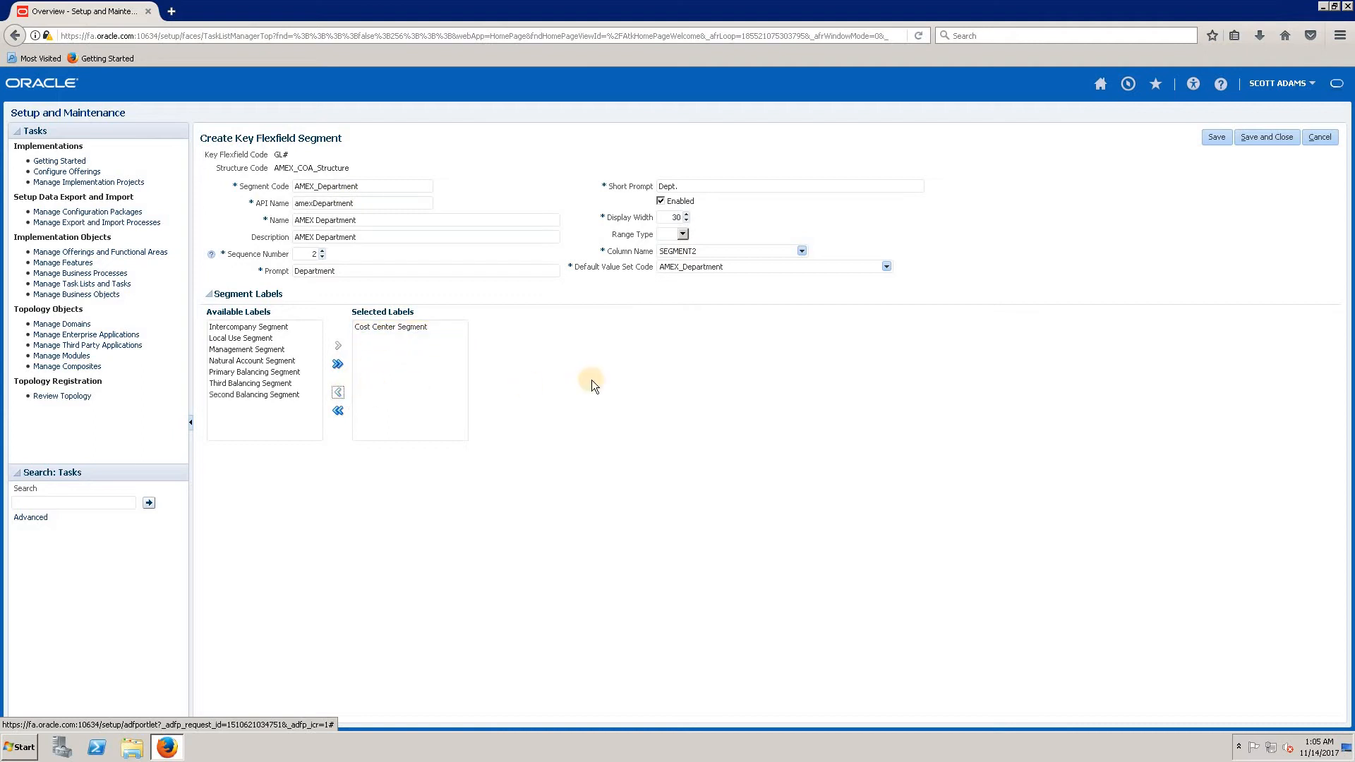
Step: Save and close the Department segment, and add another segment with the code AMEX_Account
left_click(1268, 137)
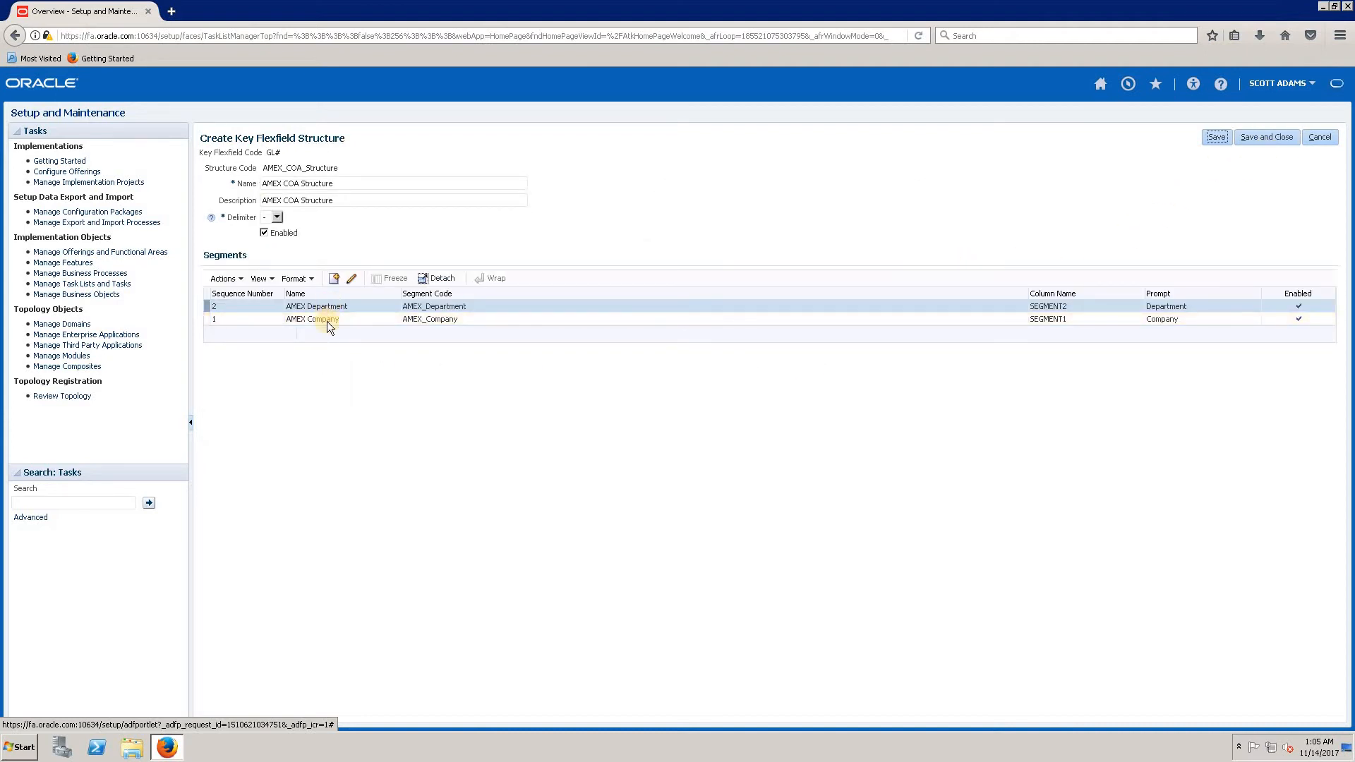
left_click(333, 278)
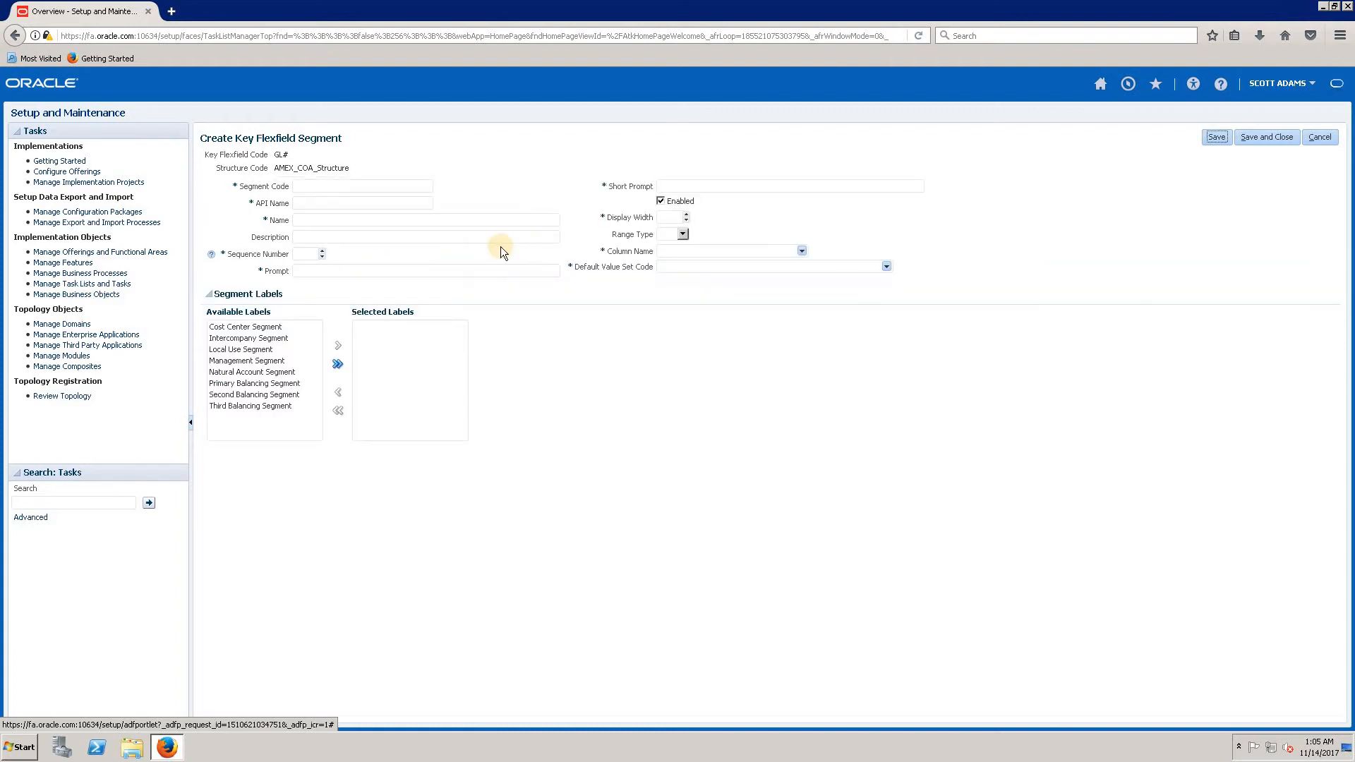
left_click(349, 184)
type("AMEX_")
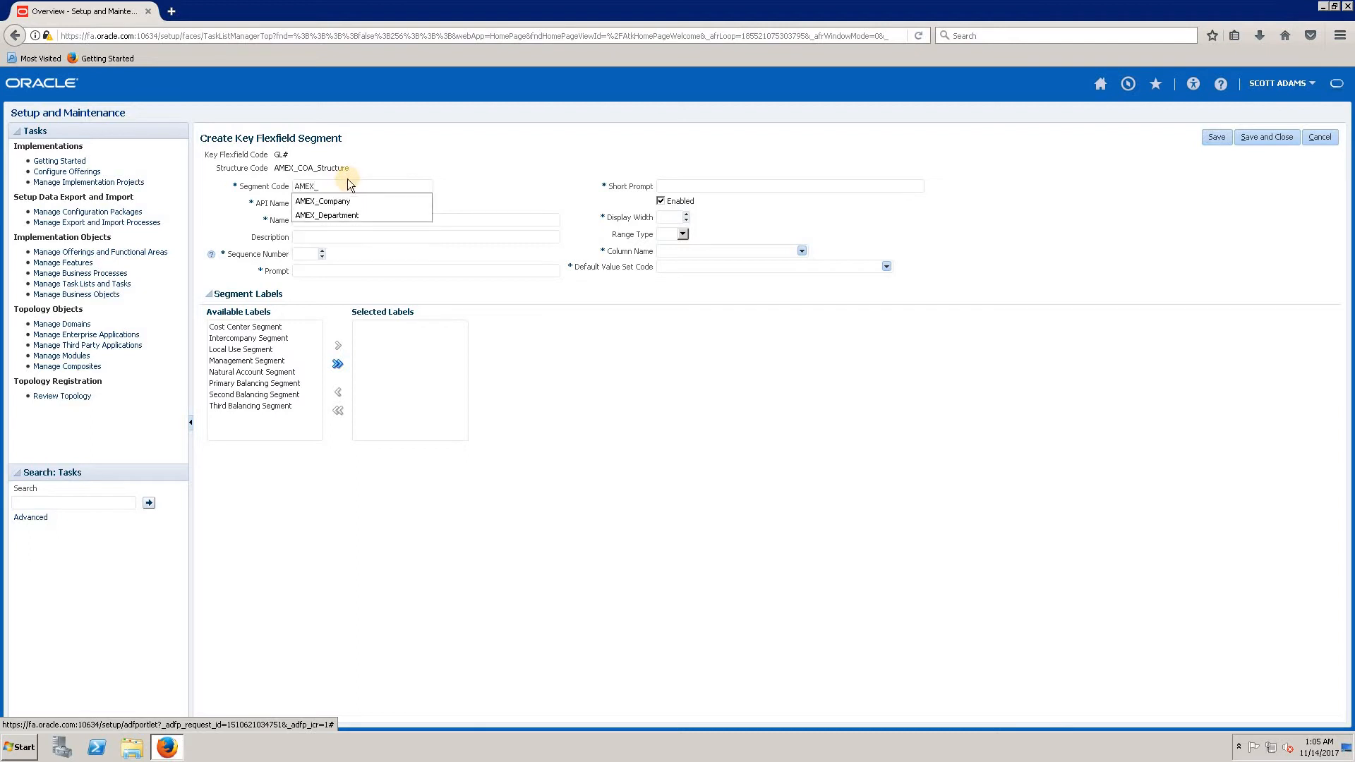
type("Account")
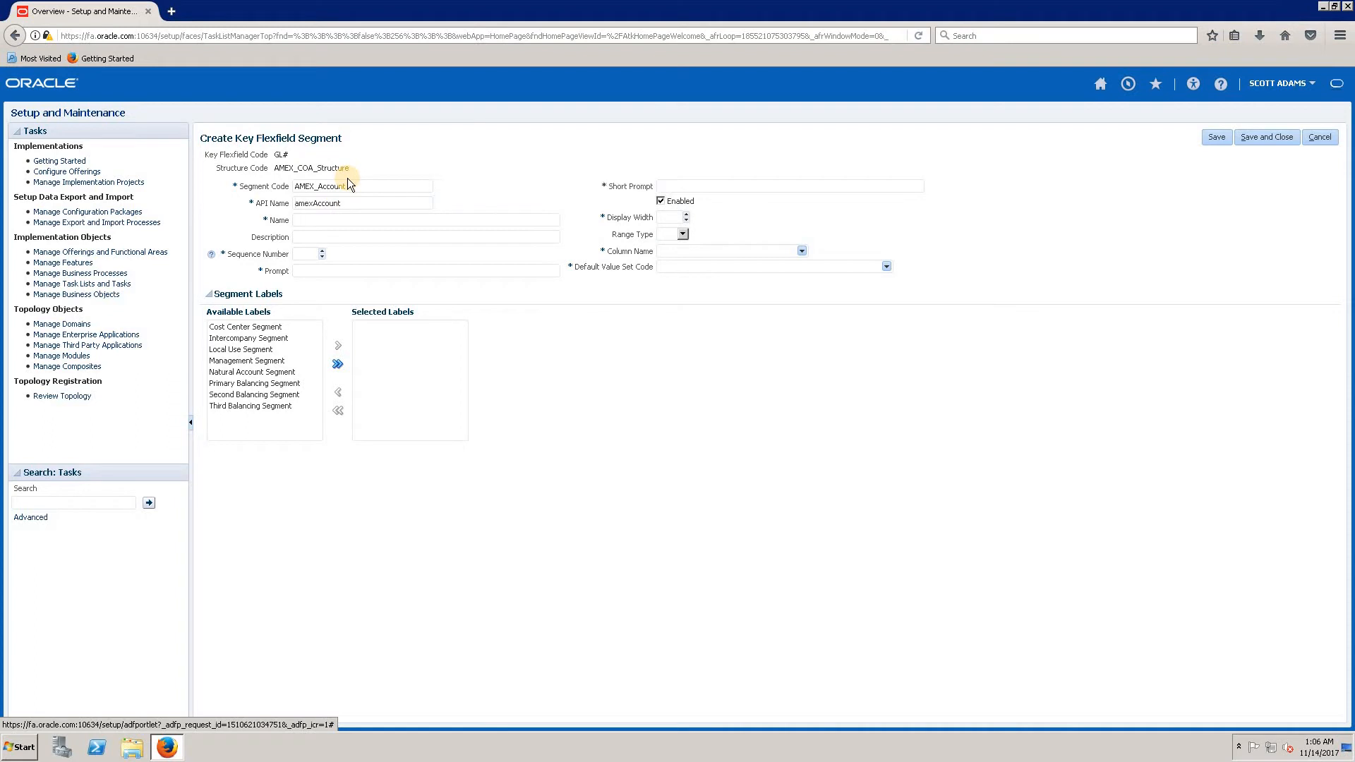
Step: Enter AMEX Account as both the name and the description of the Account segment
key("Tab")
type("AMEX Account")
key("Tab")
type("AME")
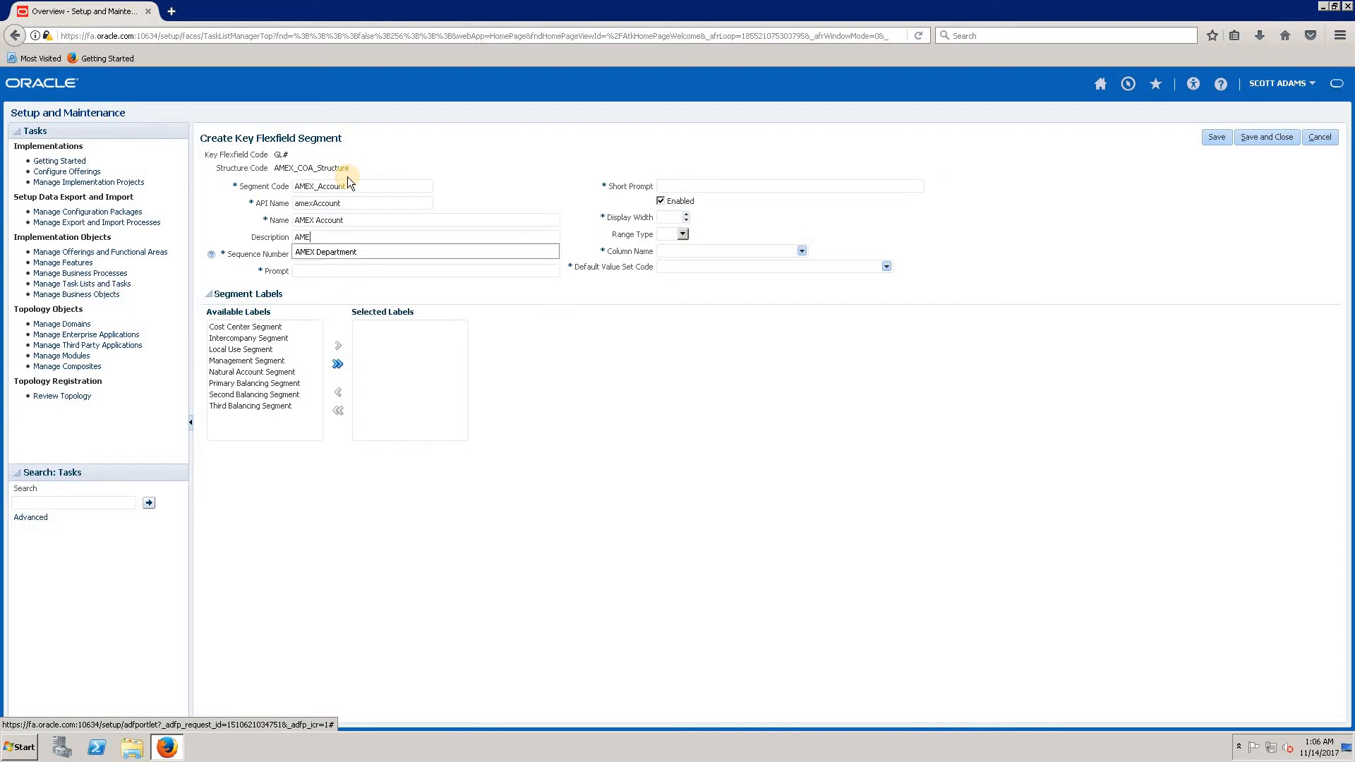
type("X Acc")
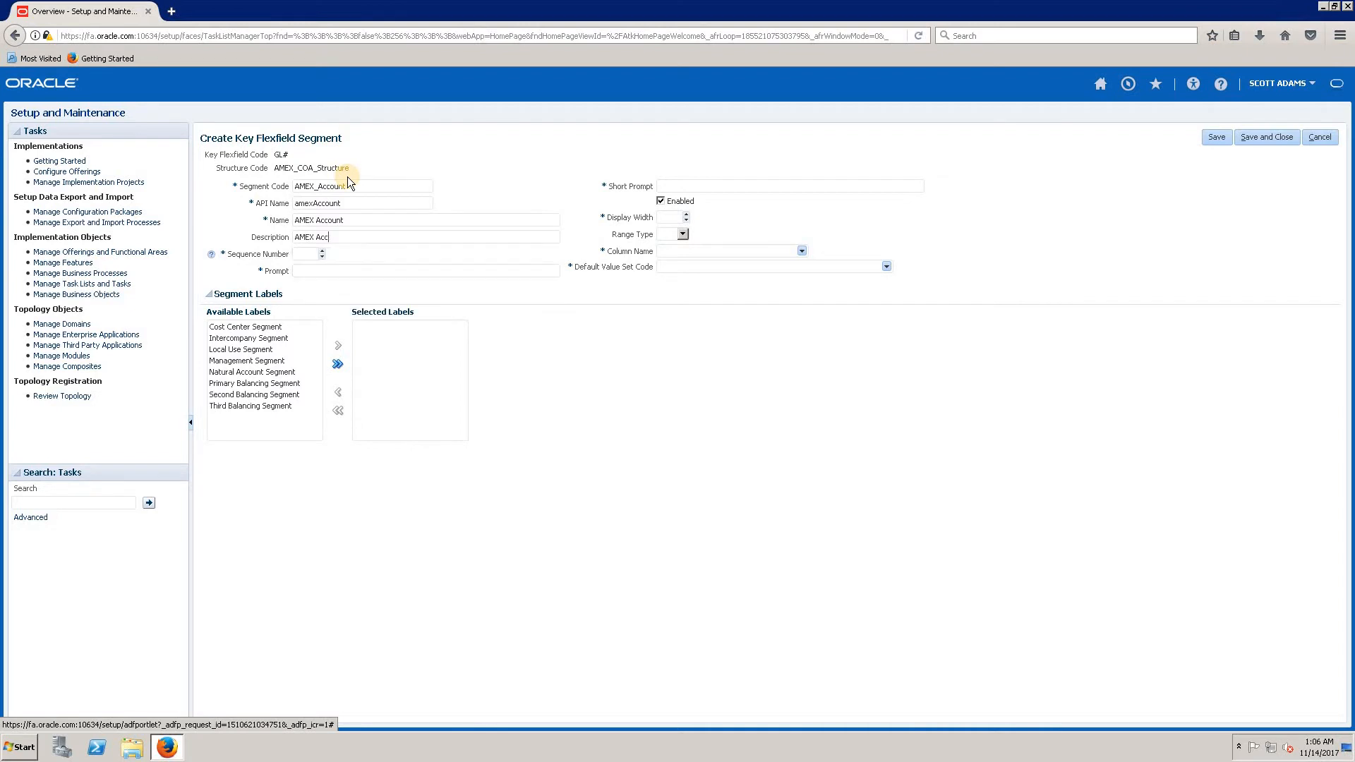
type("ount")
Step: Give the Account segment sequence number 3, the prompt Account and the short prompt "Acct."
type("Account")
key("Tab")
type("Acct")
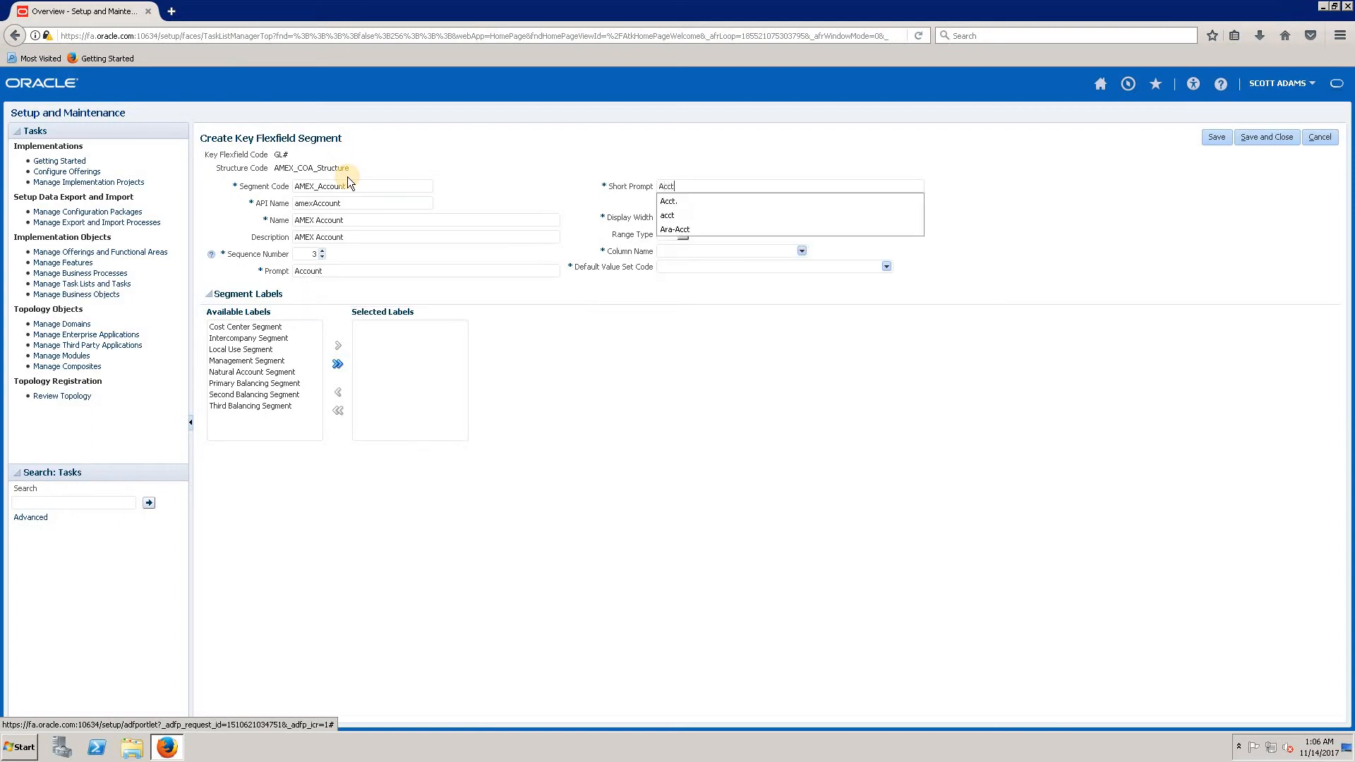
type(".")
key("Tab")
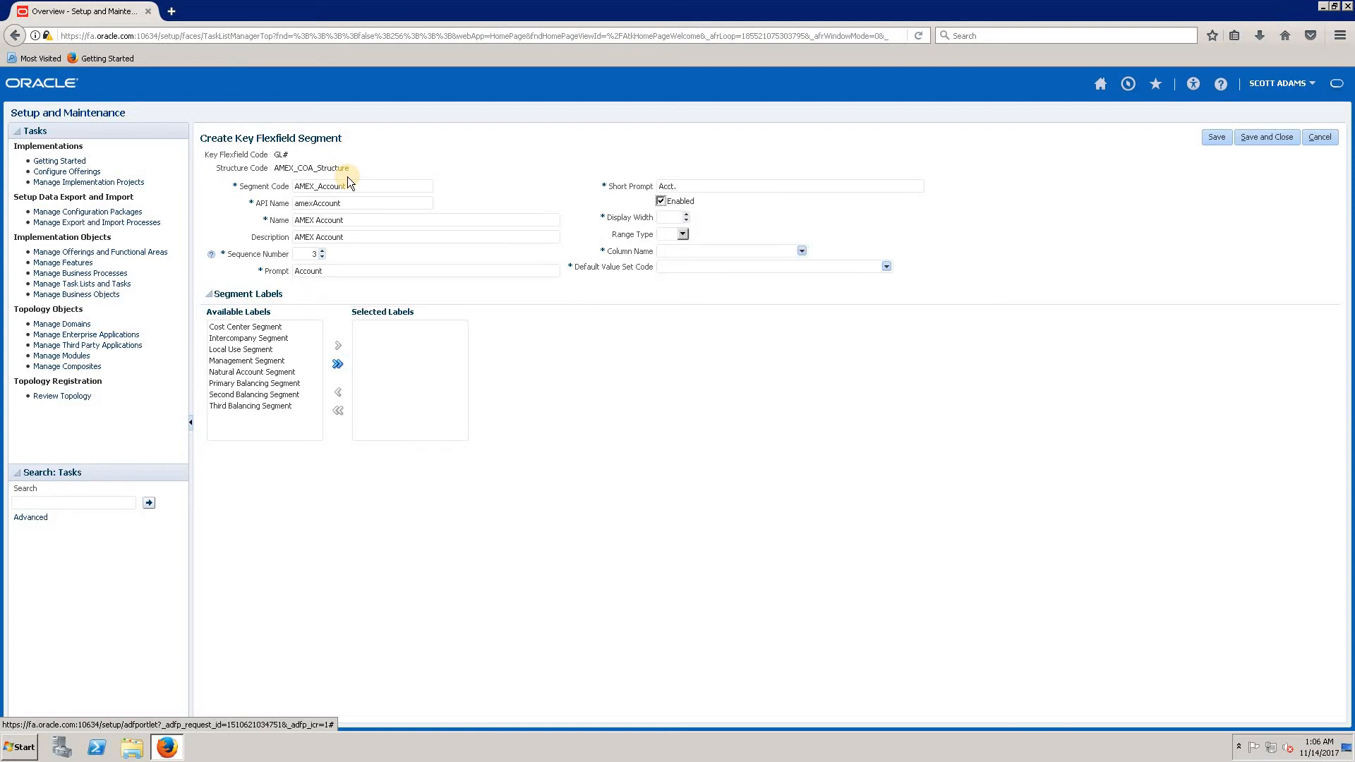
Step: Set the Account segment's display width to 30 and its column name to SEGMENT3
key("Tab")
key("Tab")
key("Tab")
left_click(802, 251)
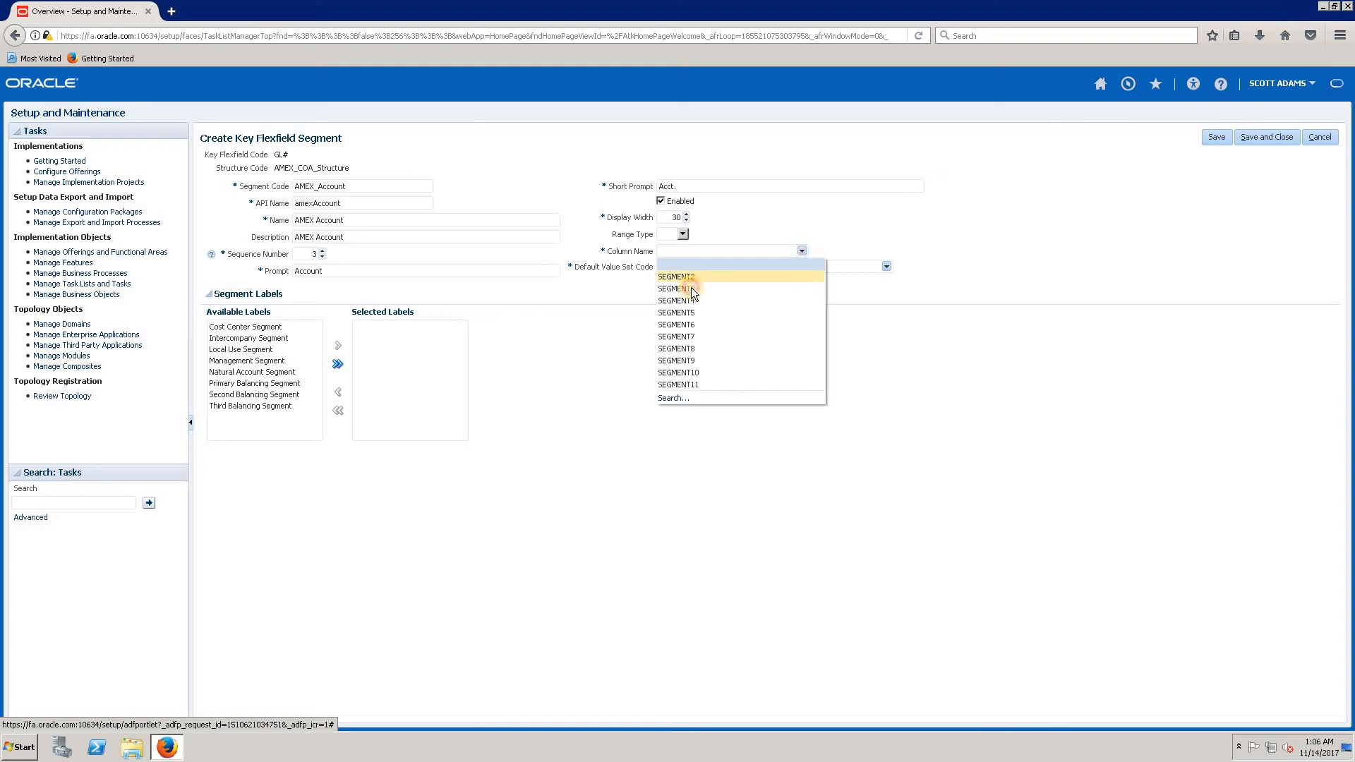
key("Escape")
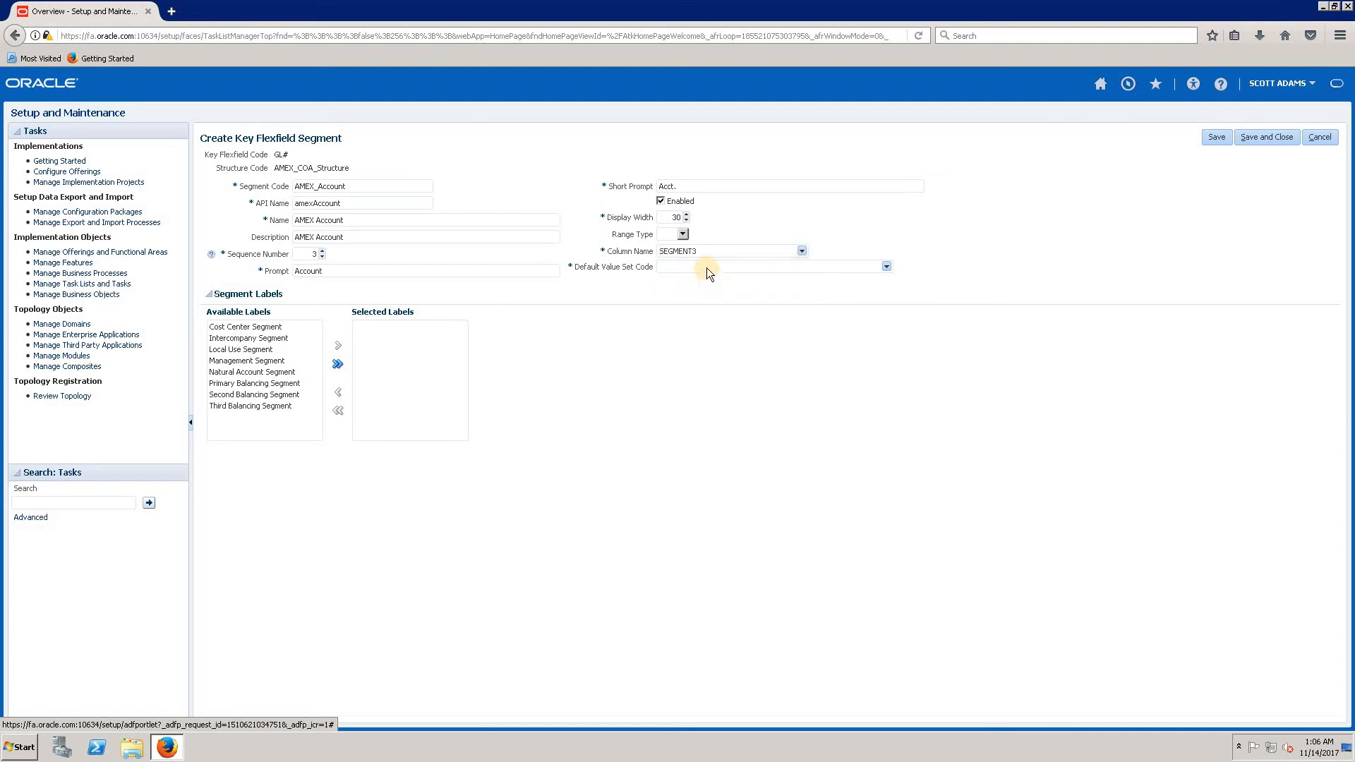
Step: Choose AMEX_Account as the Account segment's default value set code and assign the Natural Account Segment label
left_click(886, 266)
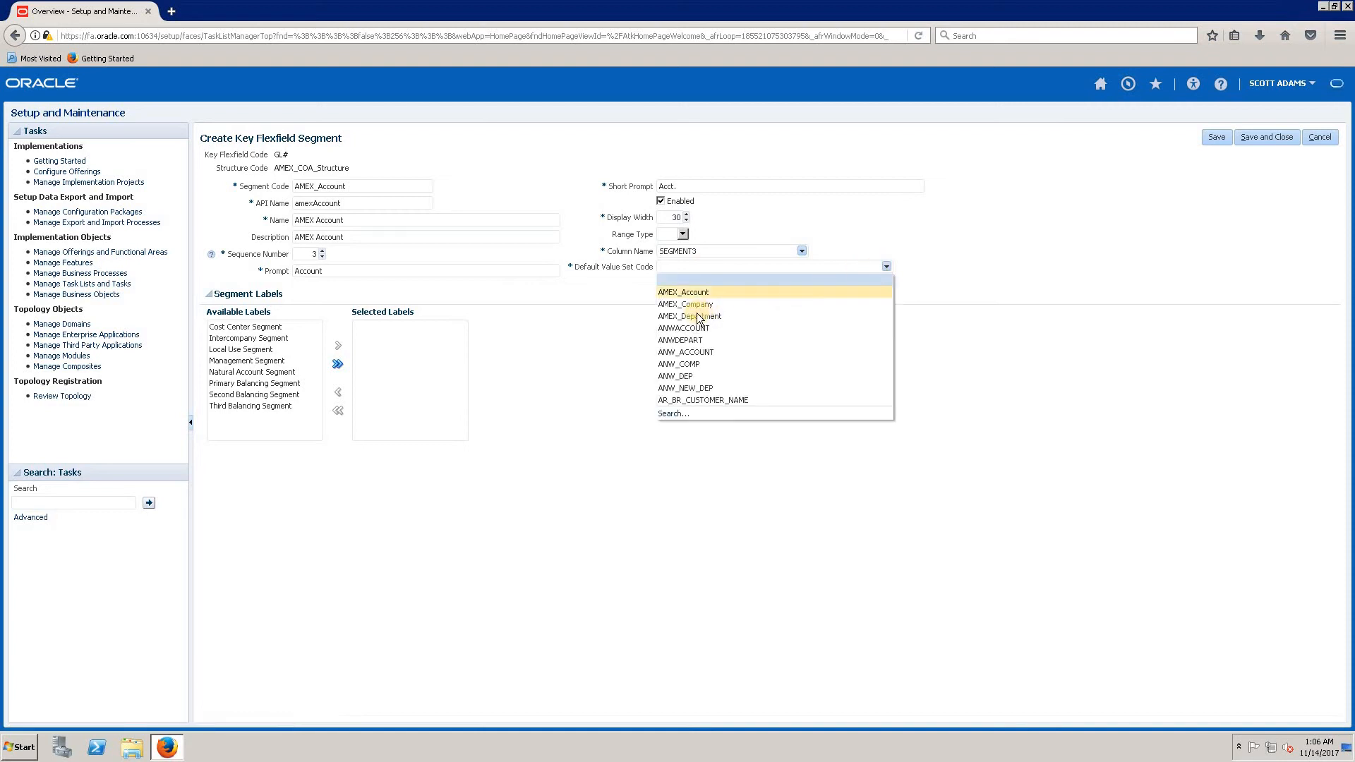
left_click(689, 293)
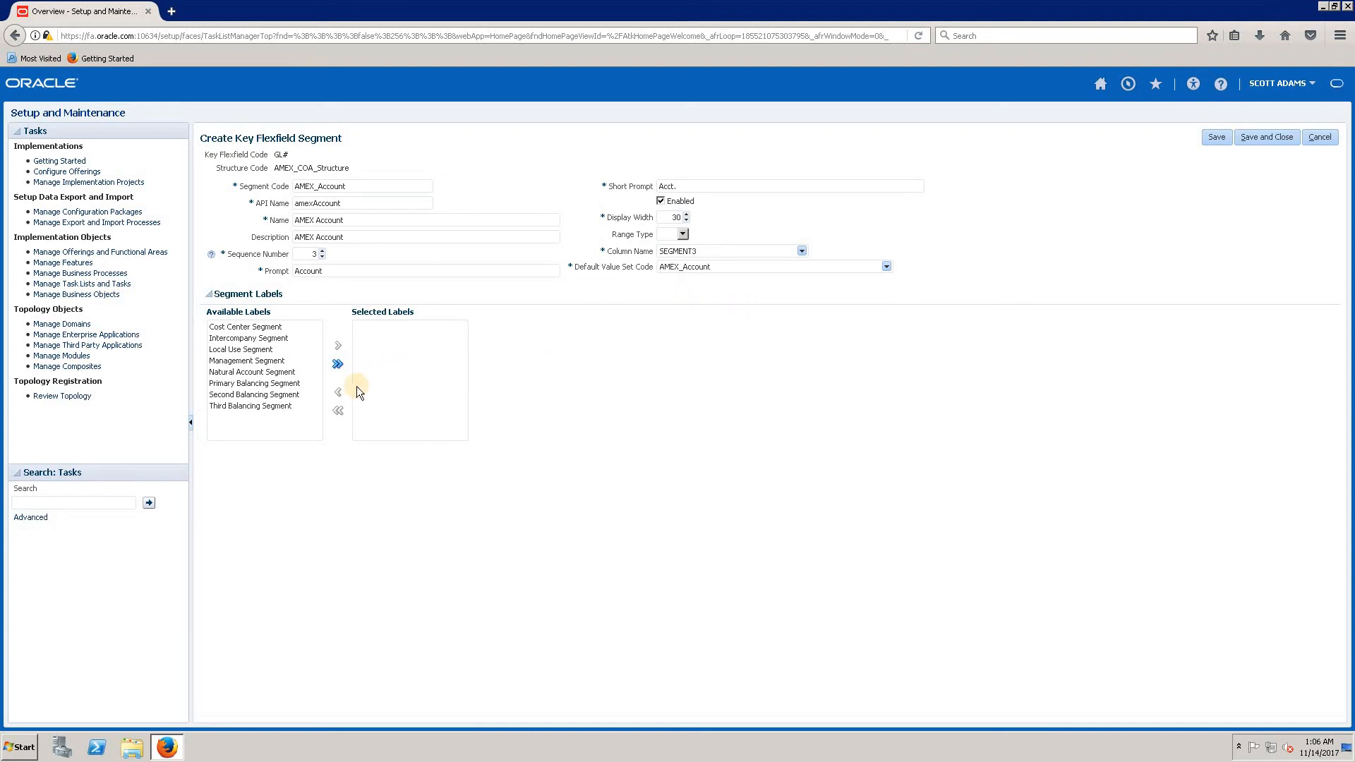
left_click(239, 372)
left_click(338, 347)
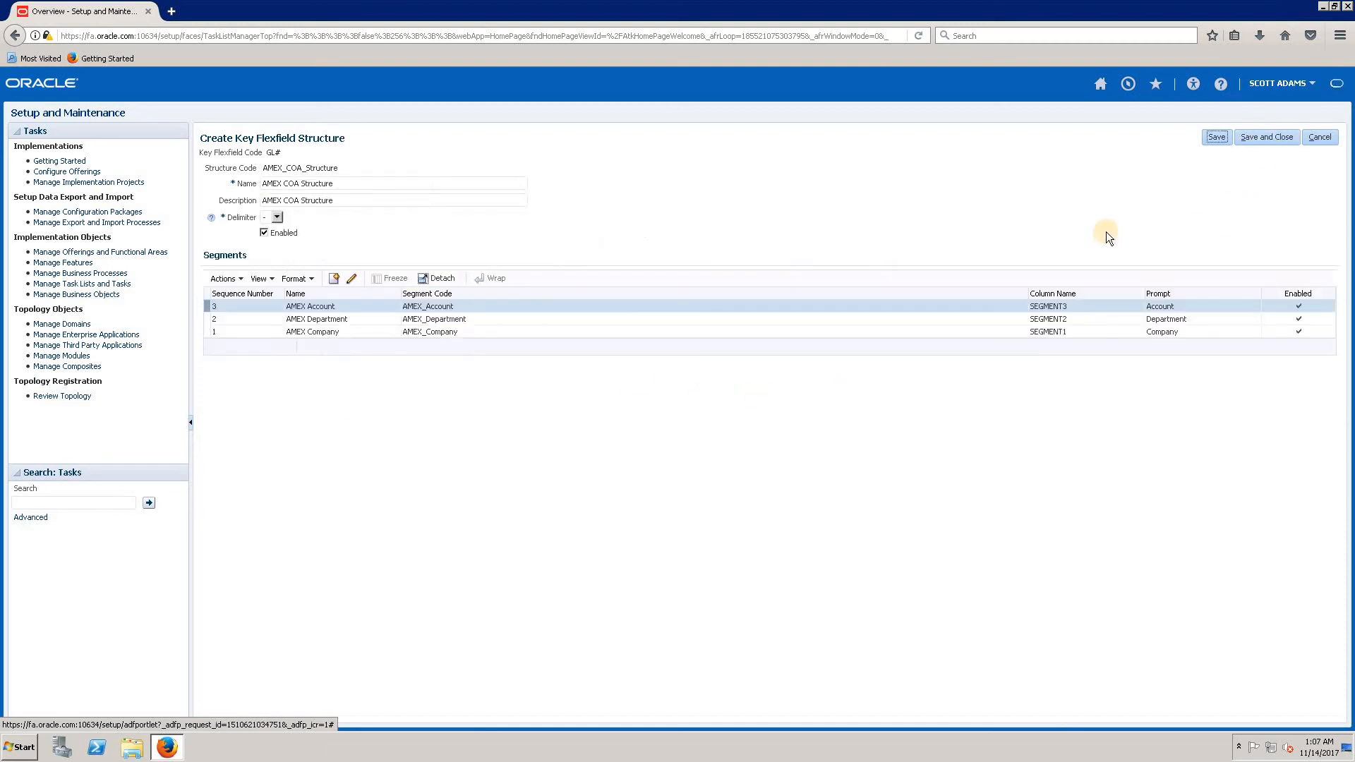
Step: Save and close the AMEX COA Structure and return to the AMEX_Implementation Project task list
left_click(1258, 137)
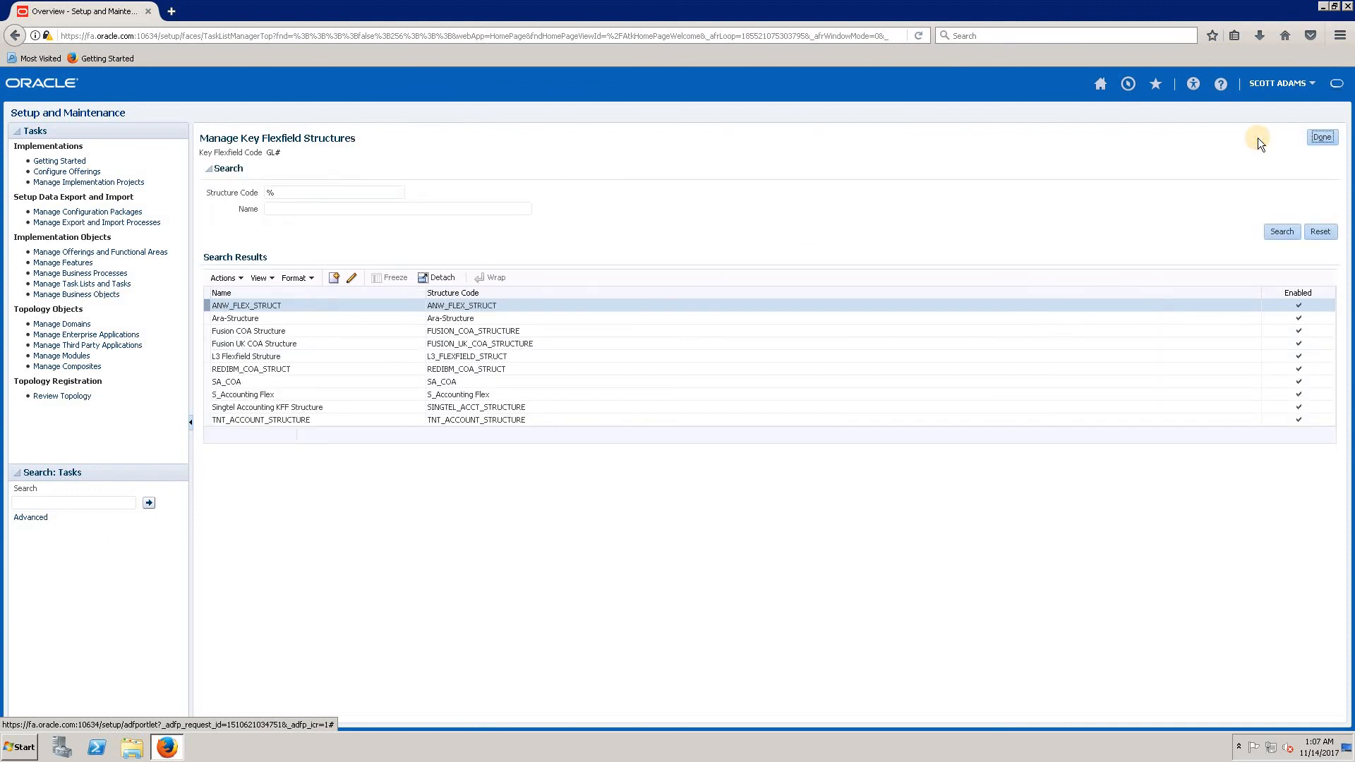
left_click(1325, 138)
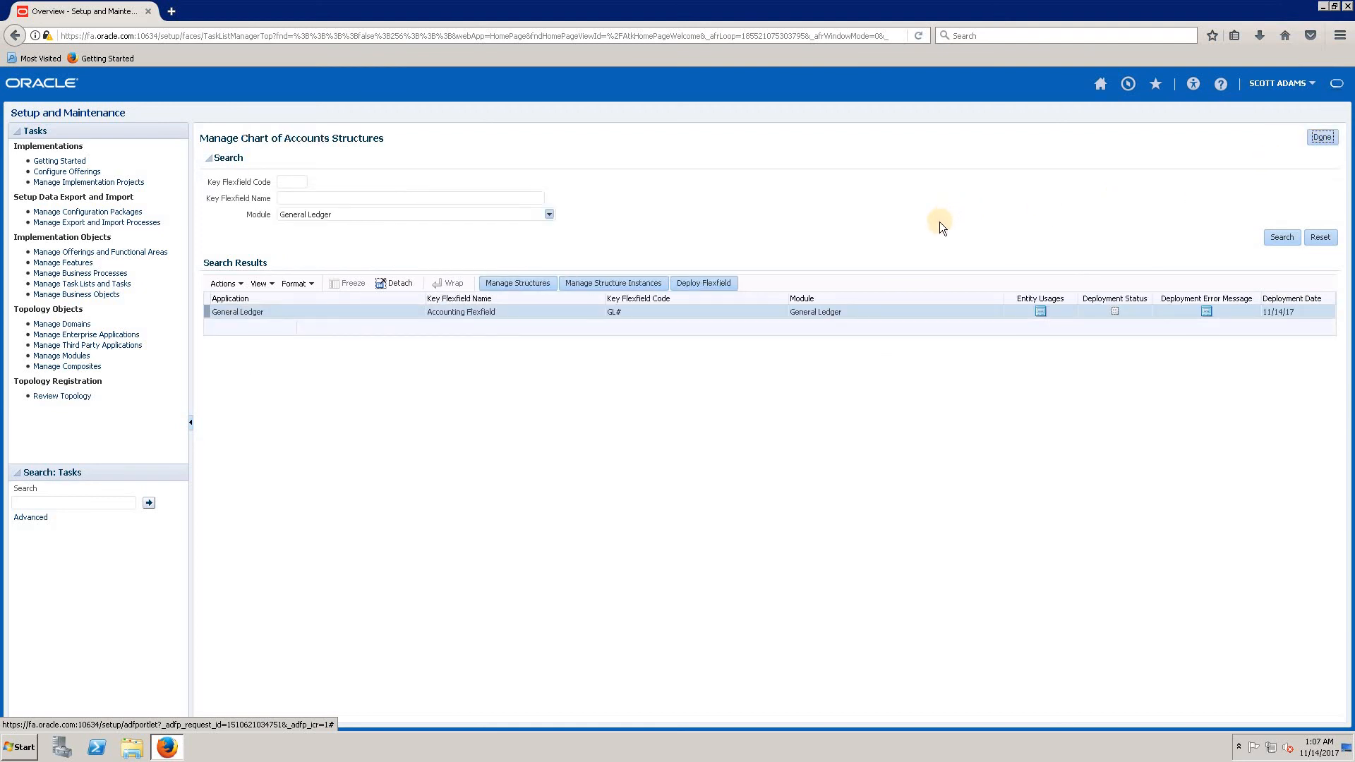
left_click(1319, 137)
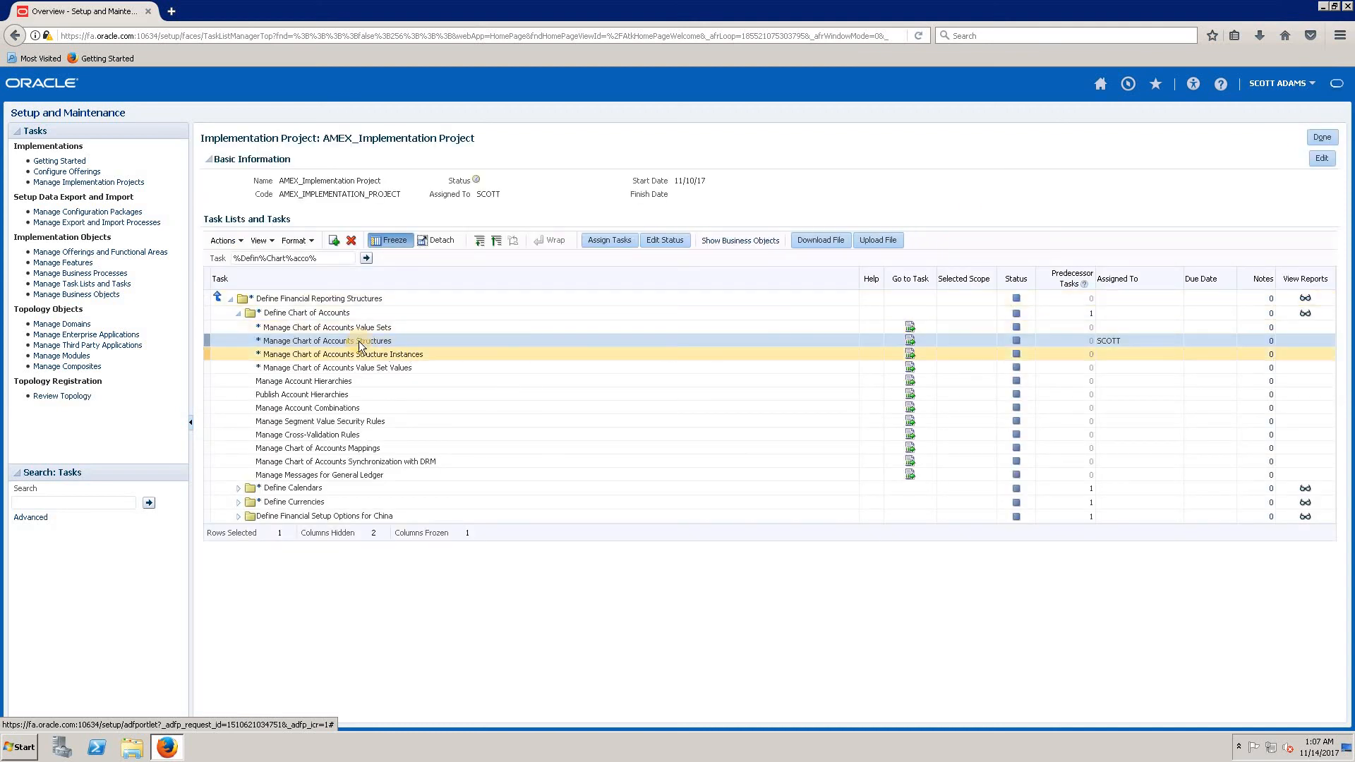
Step: Set the status of the Manage Chart of Accounts Structures task to Completed and save it
left_click(666, 238)
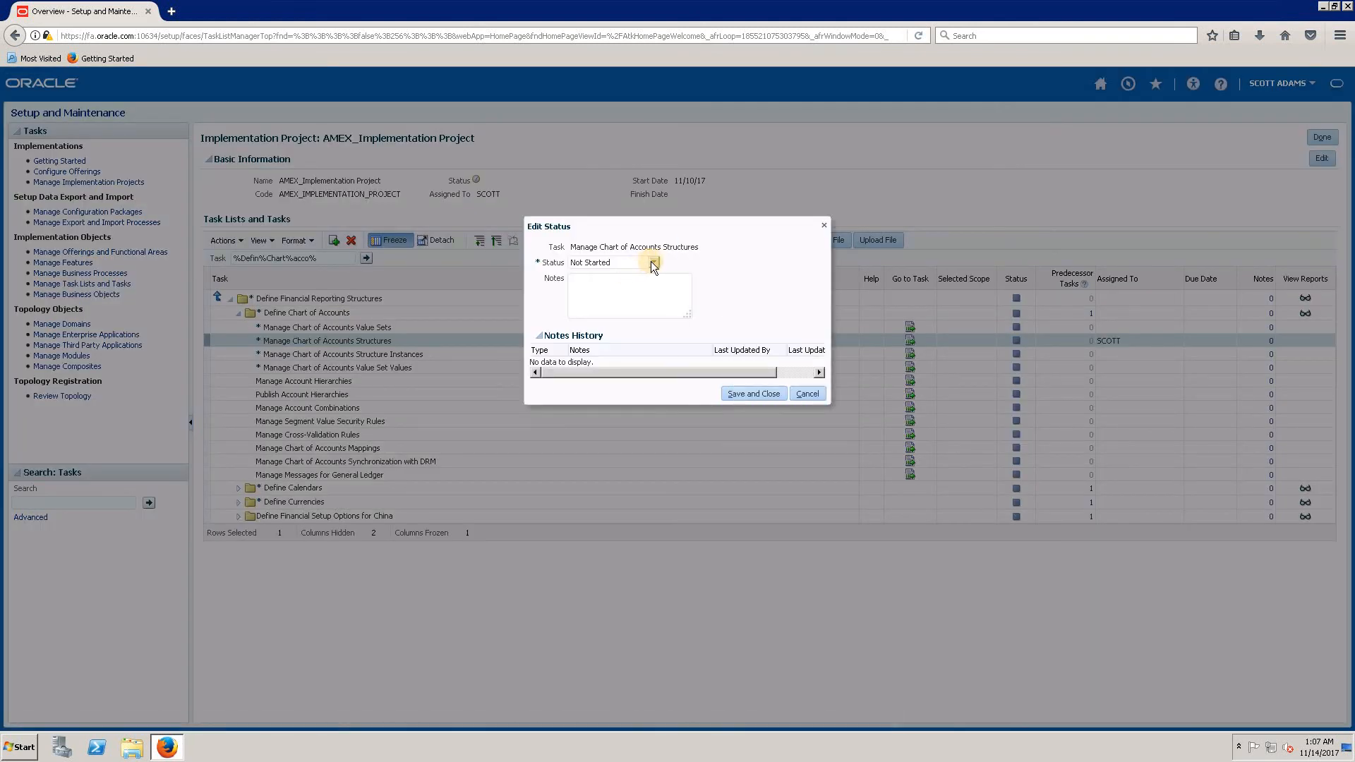
left_click(654, 263)
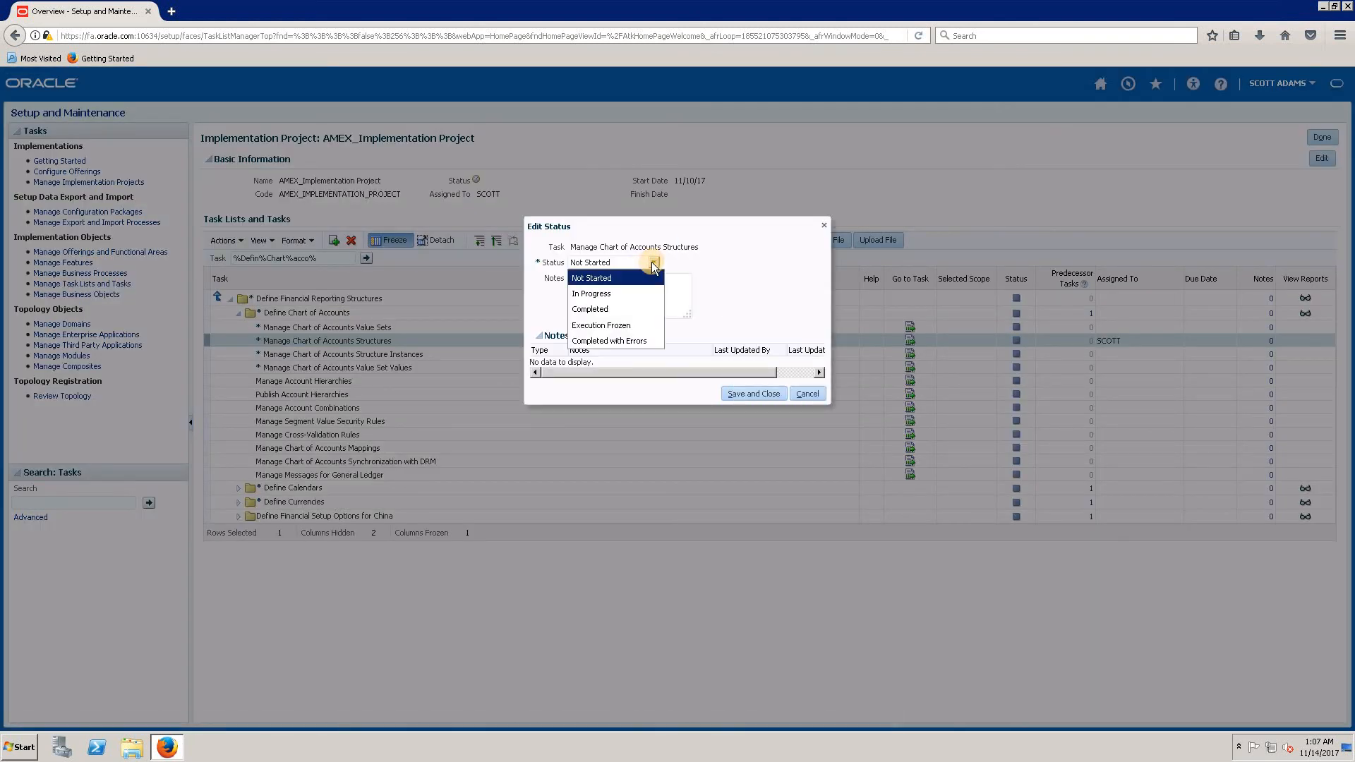
left_click(593, 311)
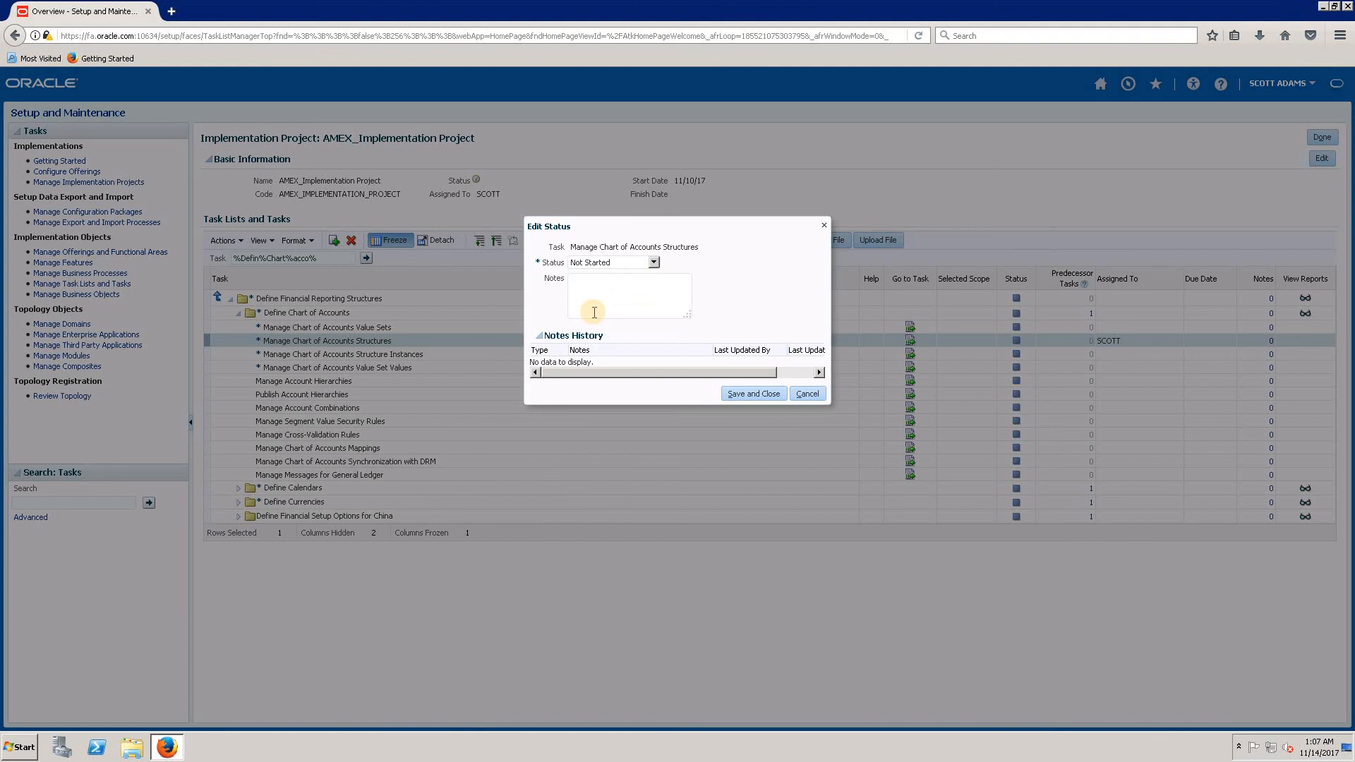
left_click(761, 393)
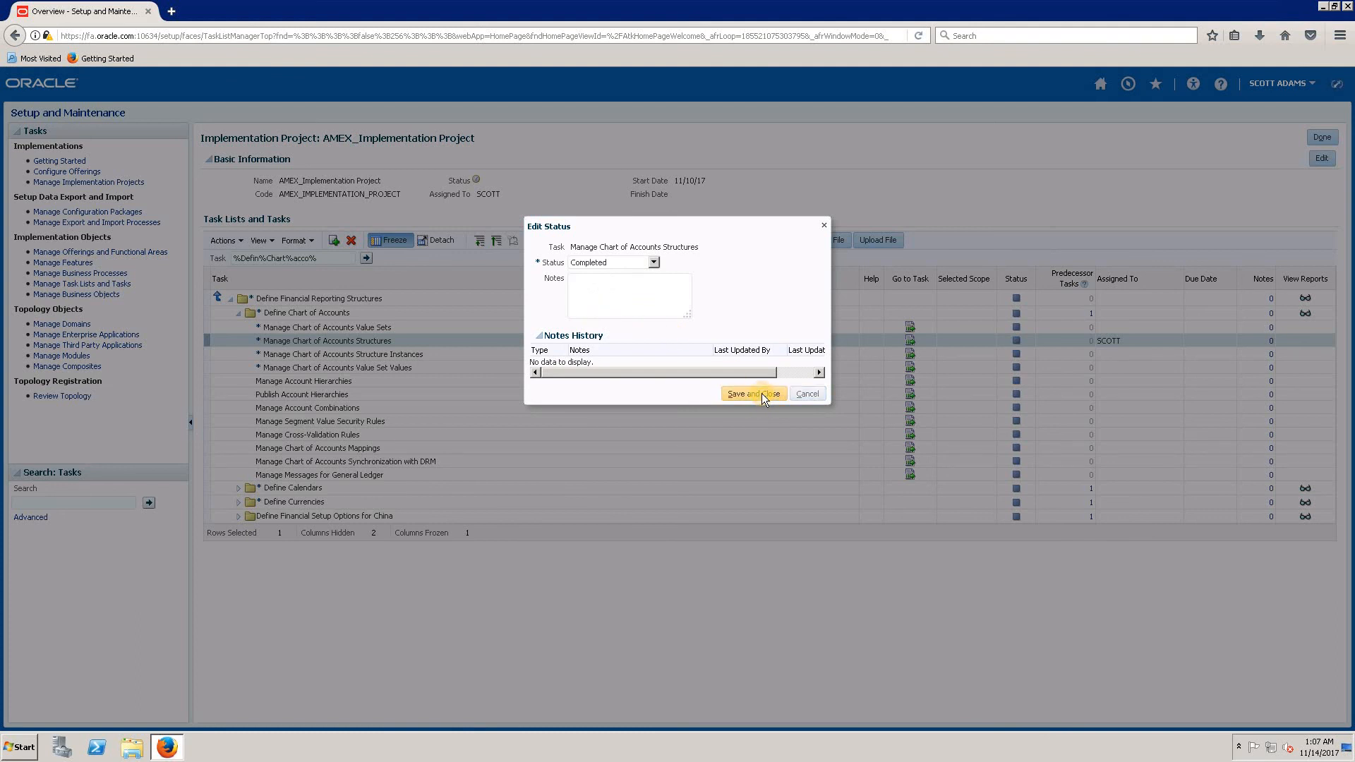